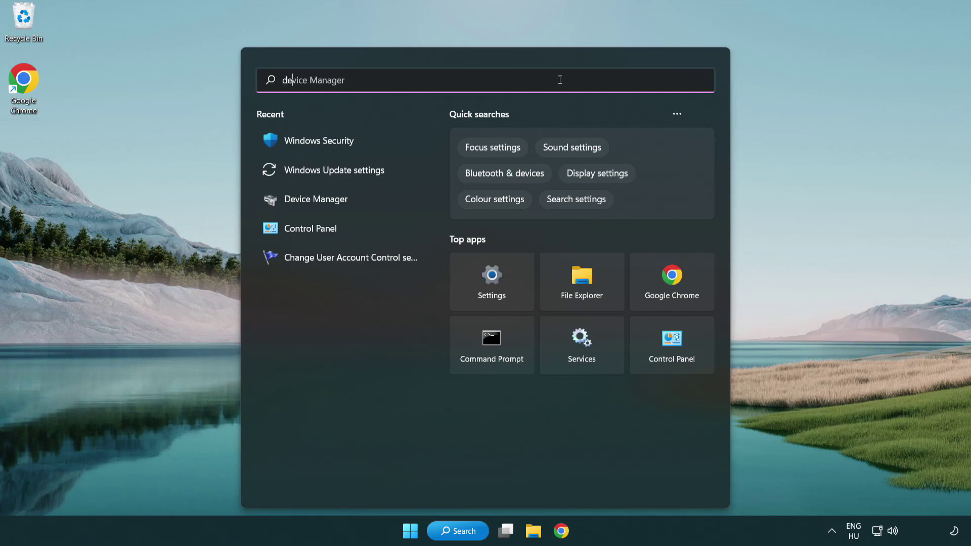
# Search Windows for "device manager", open Device Manager and move its window closer to the middle of the desktop.
pyautogui.write('nager')
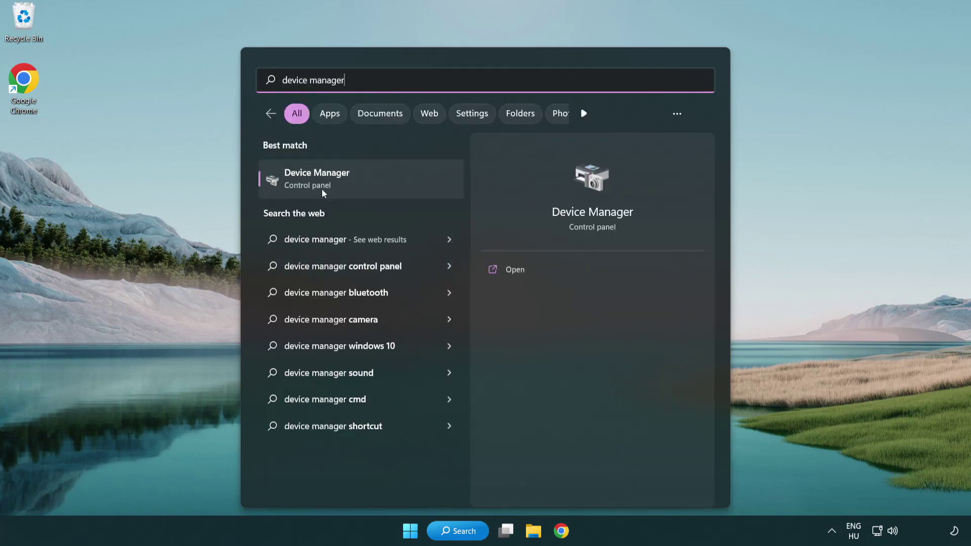
pyautogui.click(390, 186)
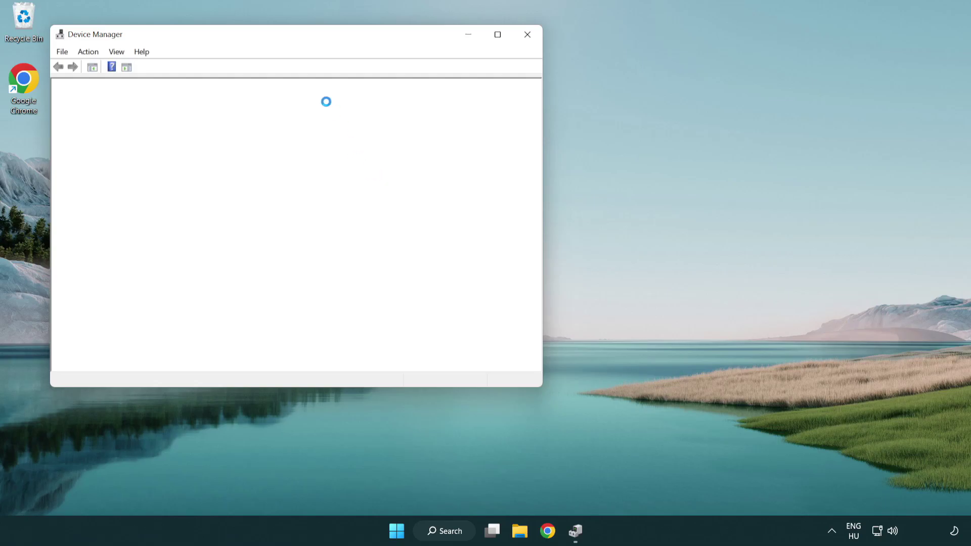
pyautogui.moveTo(267, 41); pyautogui.dragTo(427, 97)
# Run an automatic driver update search for the VMware SVGA 3D display adapter, then close the wizard and Device Manager.
pyautogui.click(273, 202)
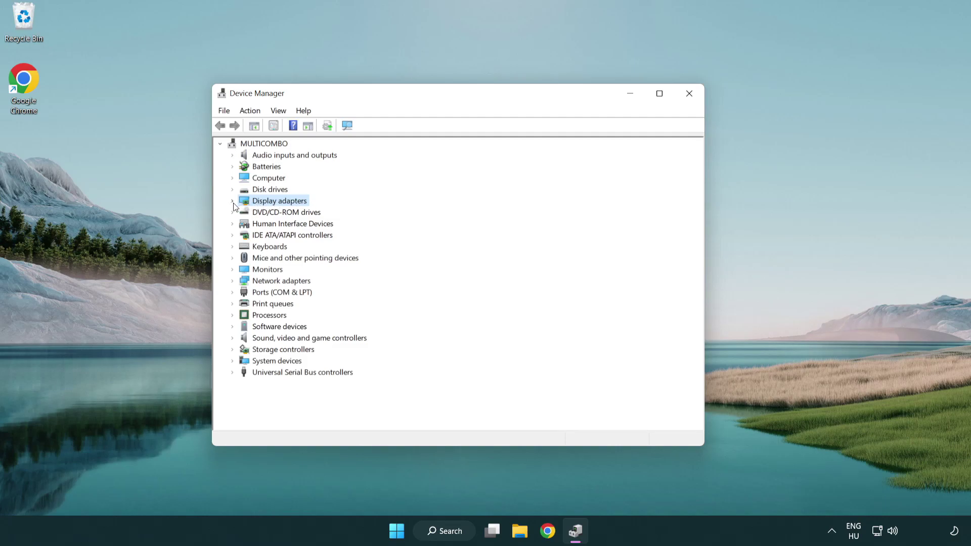
pyautogui.click(233, 201)
pyautogui.click(289, 215)
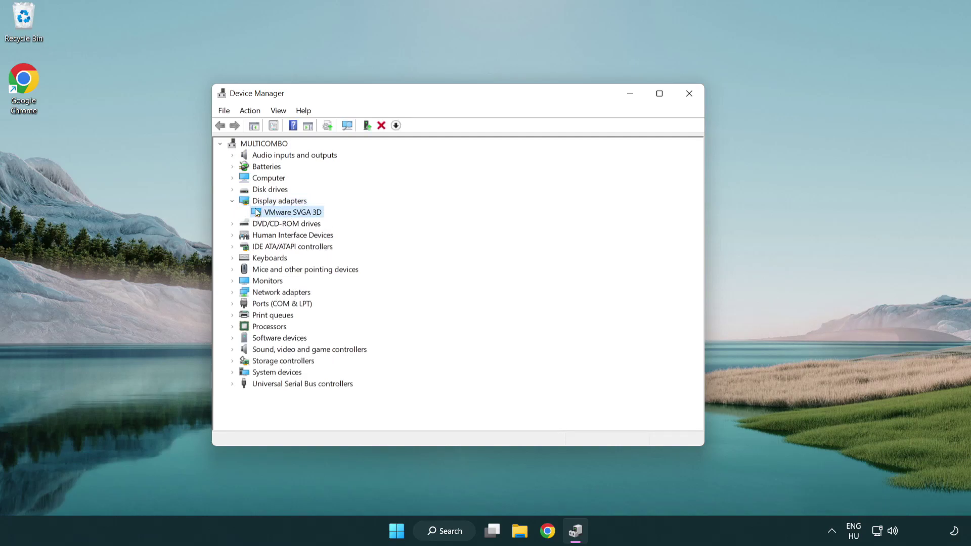
pyautogui.rightClick(289, 216)
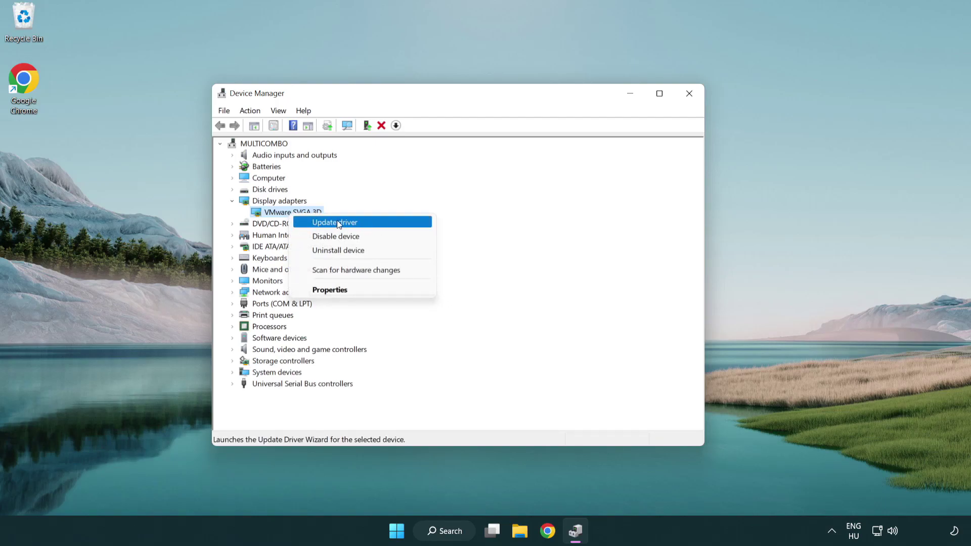
pyautogui.click(382, 222)
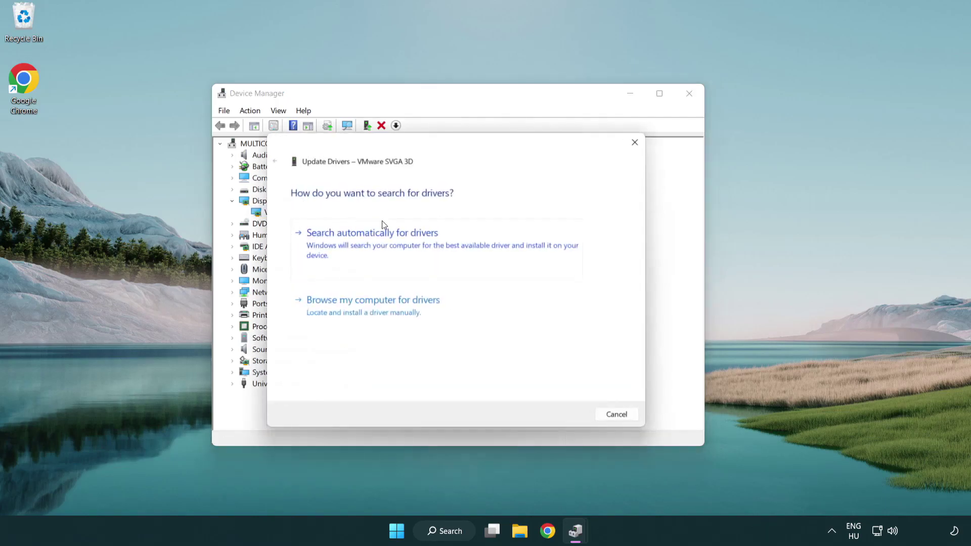
pyautogui.moveTo(405, 148); pyautogui.dragTo(425, 141)
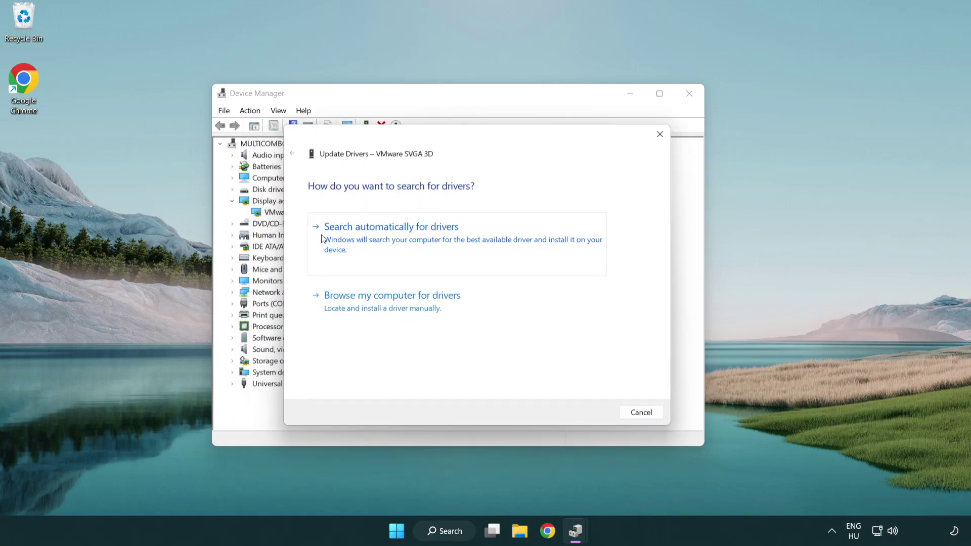
pyautogui.click(427, 239)
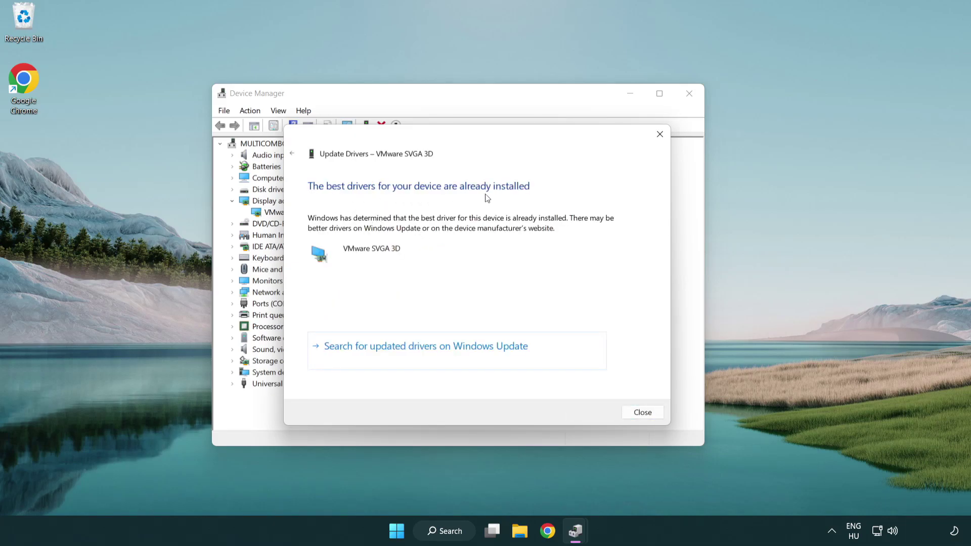
pyautogui.click(643, 415)
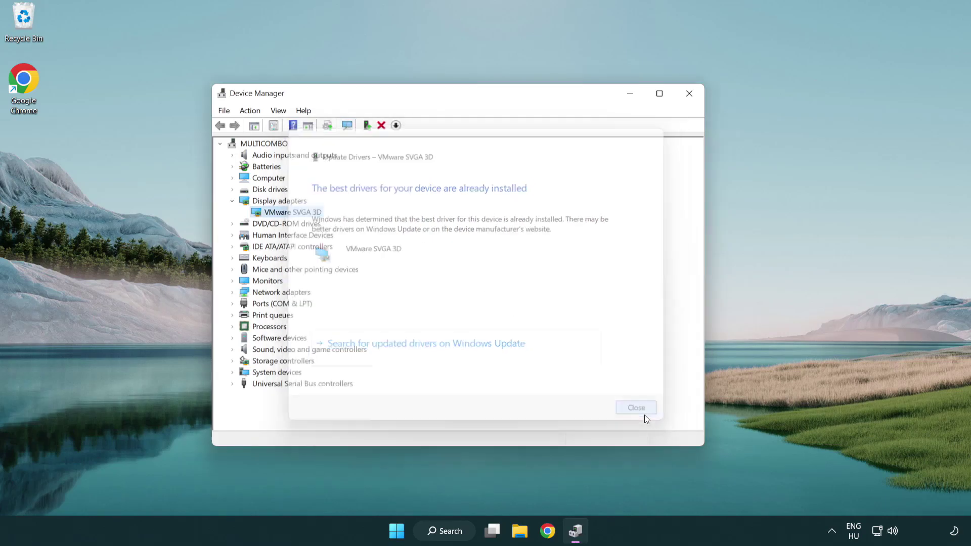
pyautogui.click(692, 96)
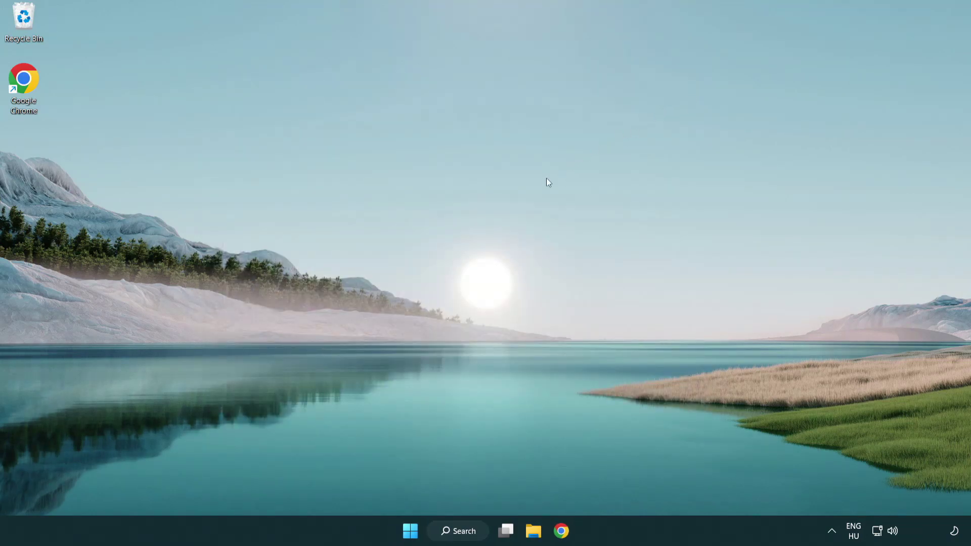
# Find the Windows Update settings by searching for "update", check for updates and close Settings.
pyautogui.click(467, 531)
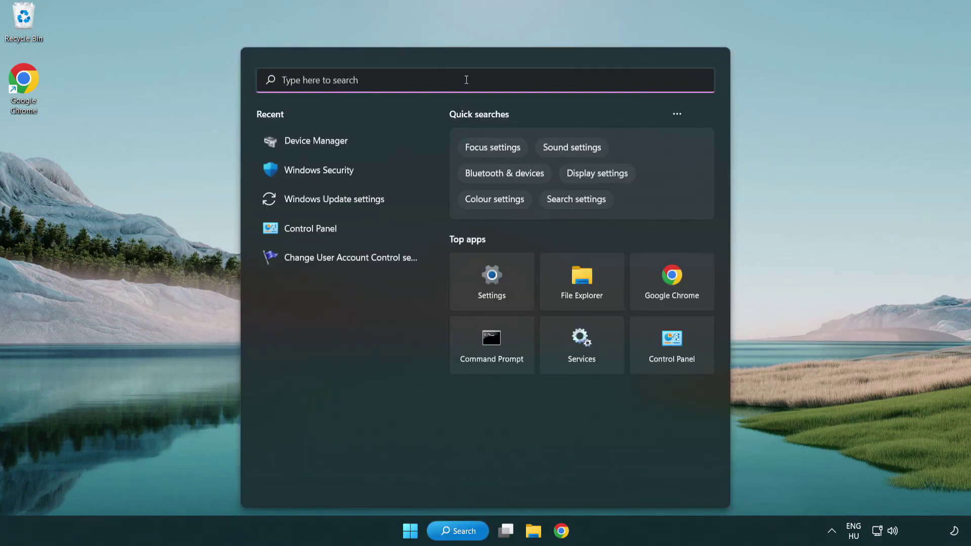
pyautogui.write('update')
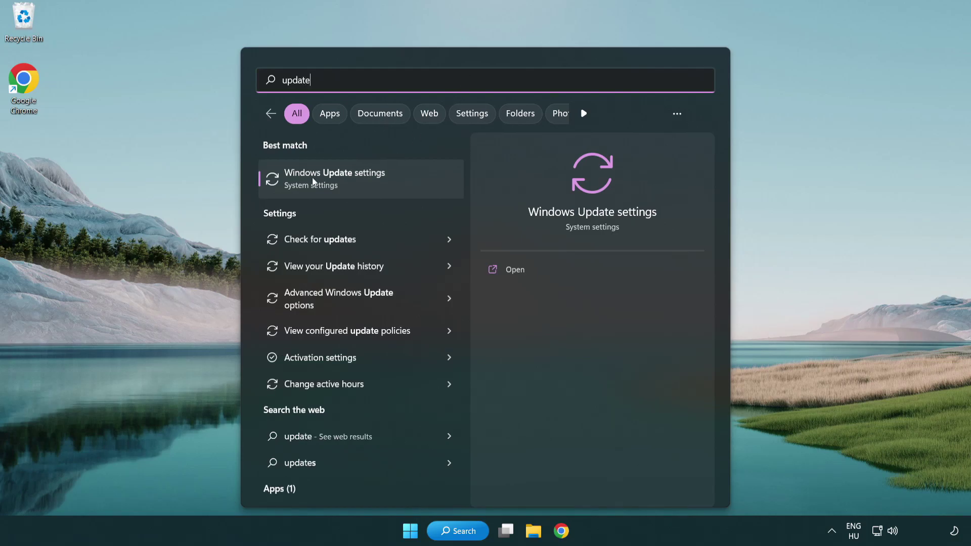
pyautogui.click(379, 188)
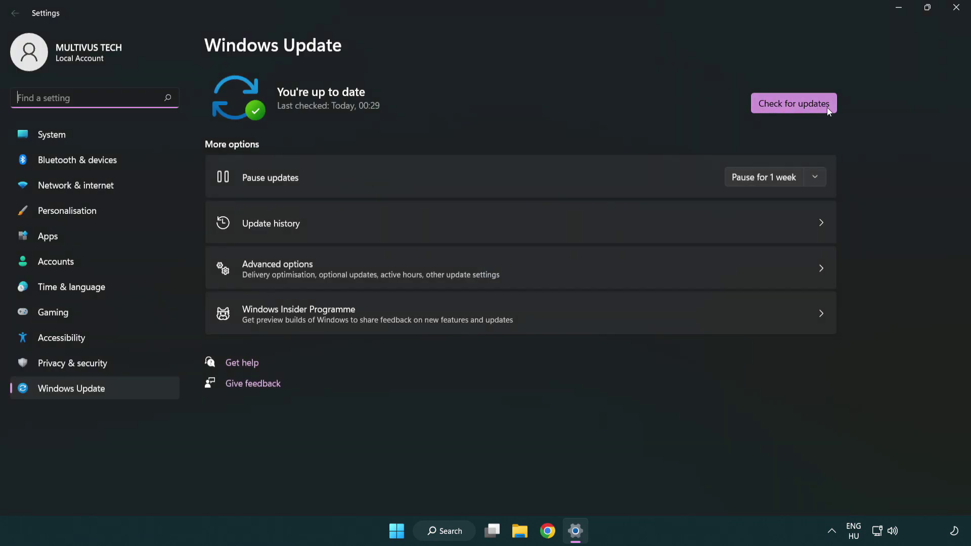
pyautogui.click(813, 108)
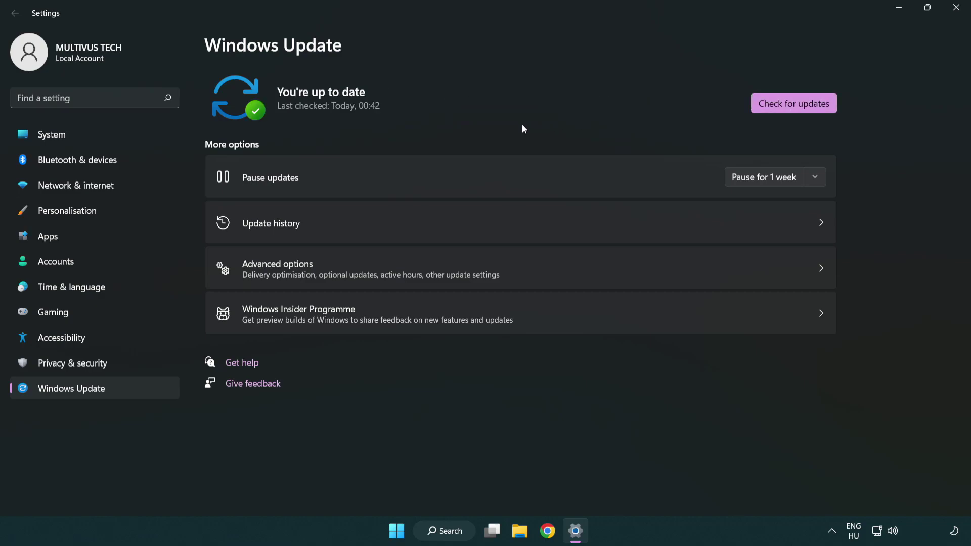
pyautogui.click(952, 15)
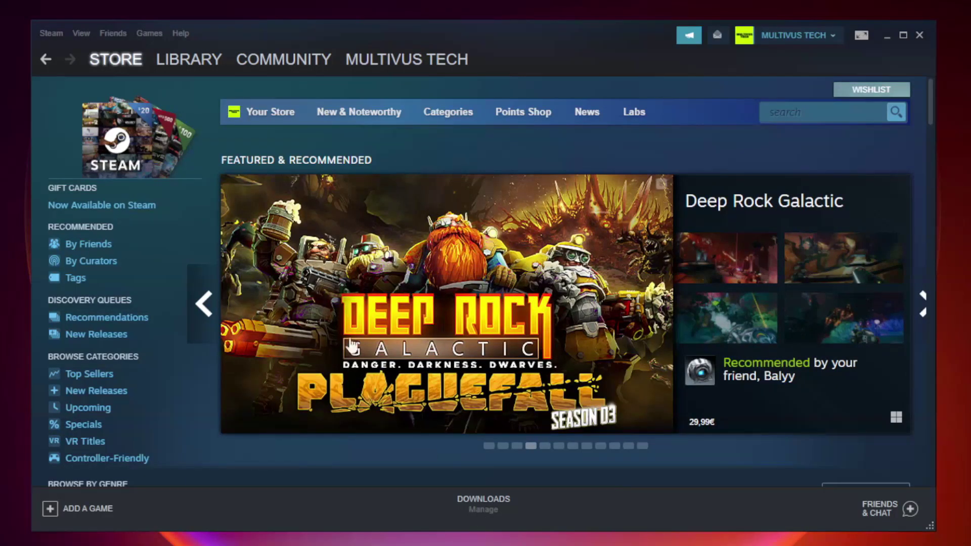
# In the Steam library, verify the integrity of the local files of the favorite YOUR NOT WORKING GAME.
pyautogui.moveTo(183, 63)
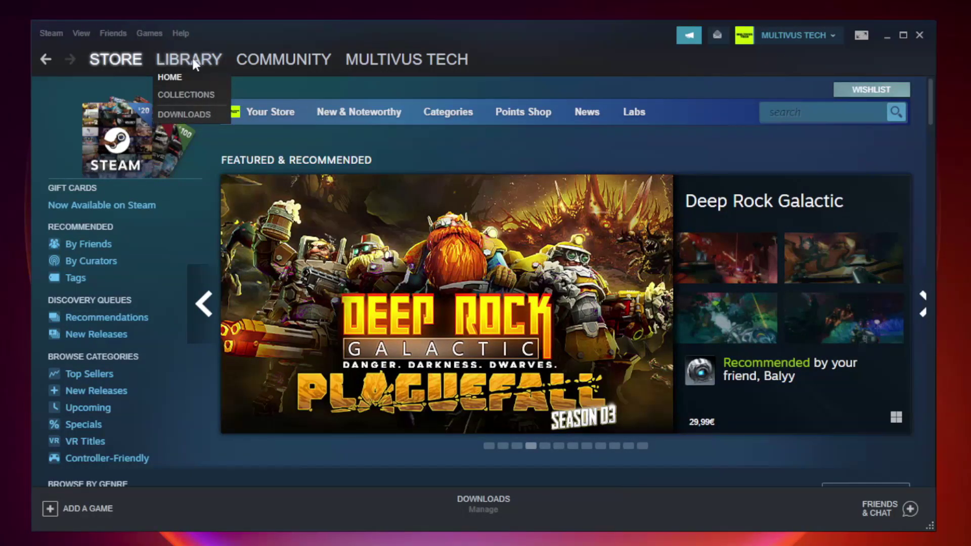
pyautogui.click(196, 64)
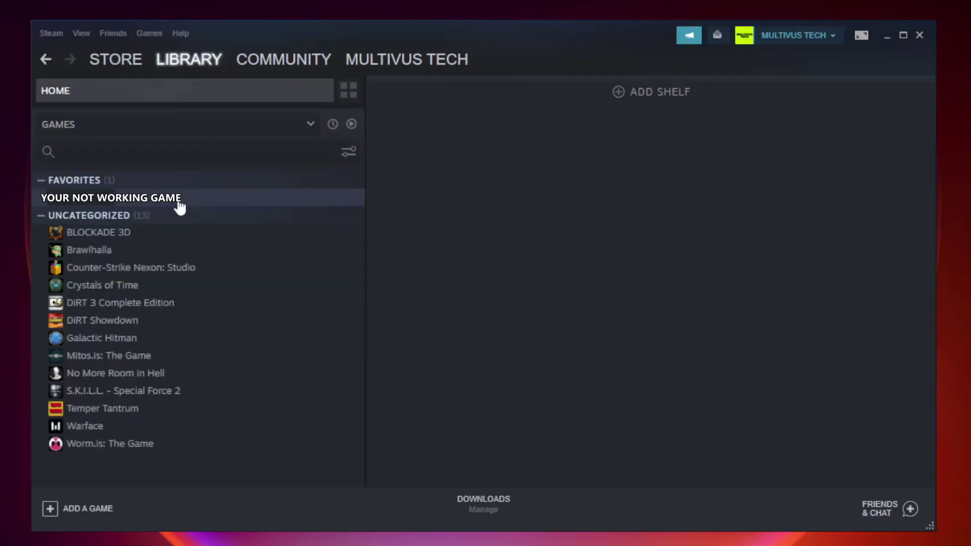
pyautogui.rightClick(210, 203)
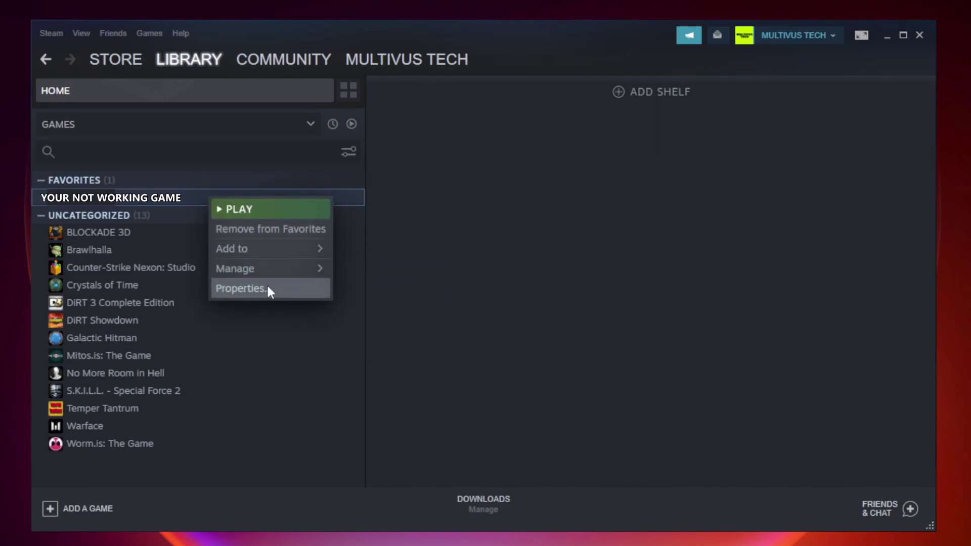
pyautogui.click(241, 288)
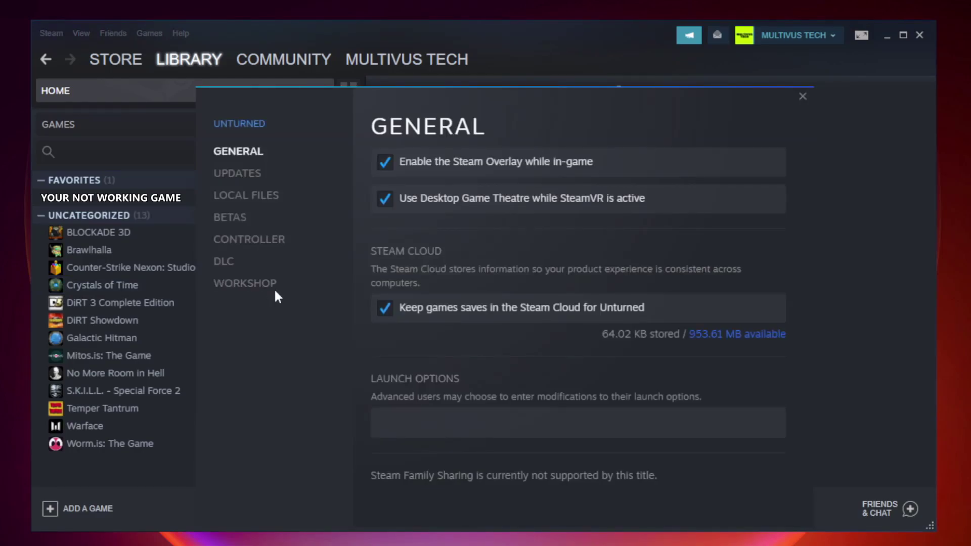
pyautogui.click(257, 198)
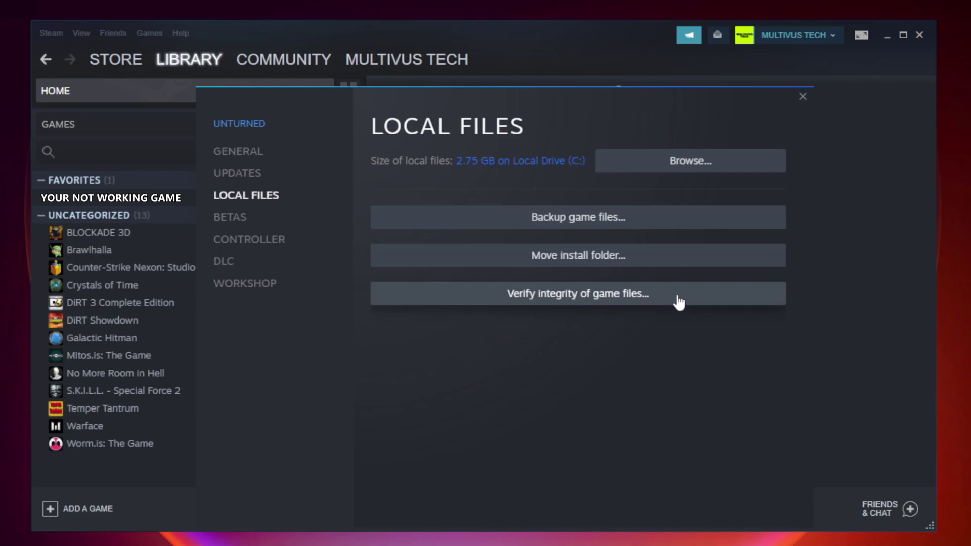
pyautogui.click(586, 303)
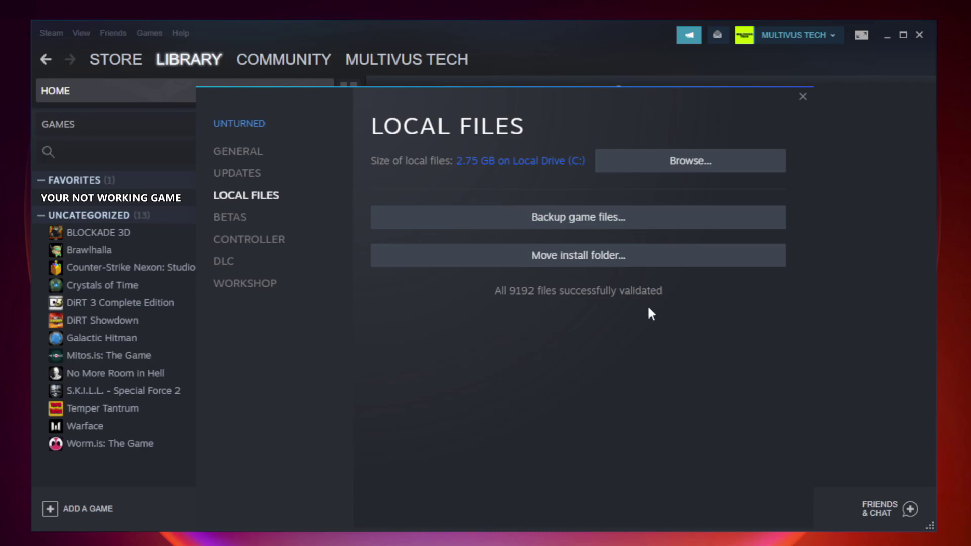
# Browse to the game's install folder and open the properties of the YOUR NOT WORKING GAME shortcut.
pyautogui.click(694, 174)
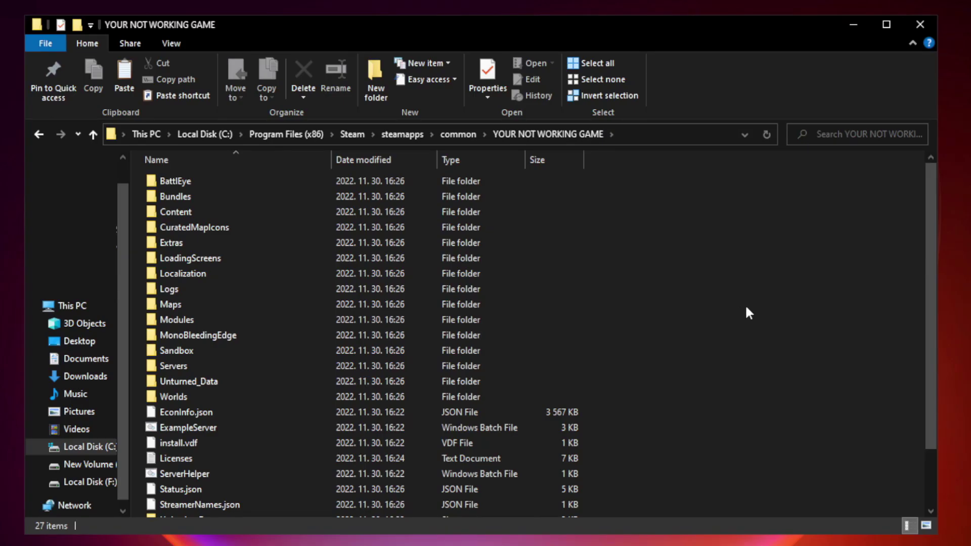
pyautogui.moveTo(931, 265); pyautogui.dragTo(931, 348)
pyautogui.click(328, 509)
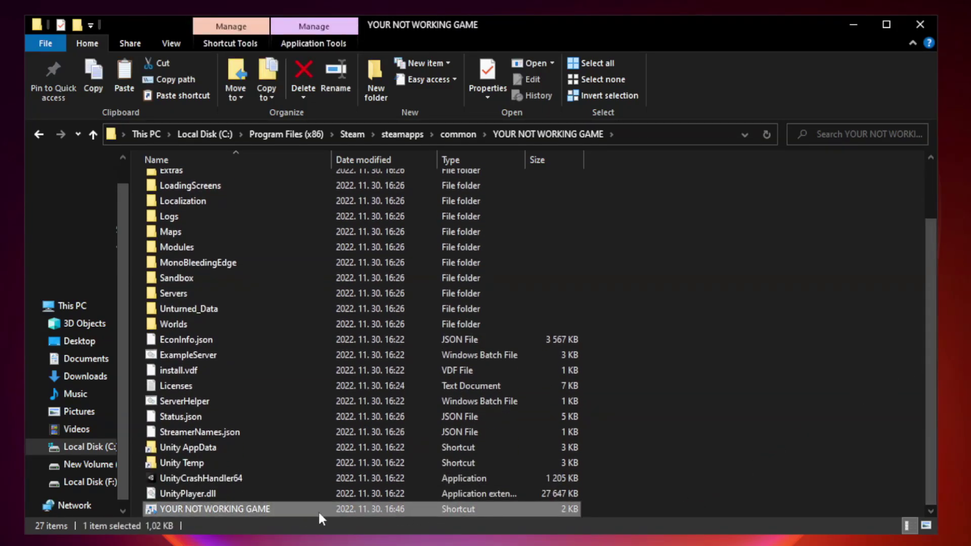
pyautogui.rightClick(331, 509)
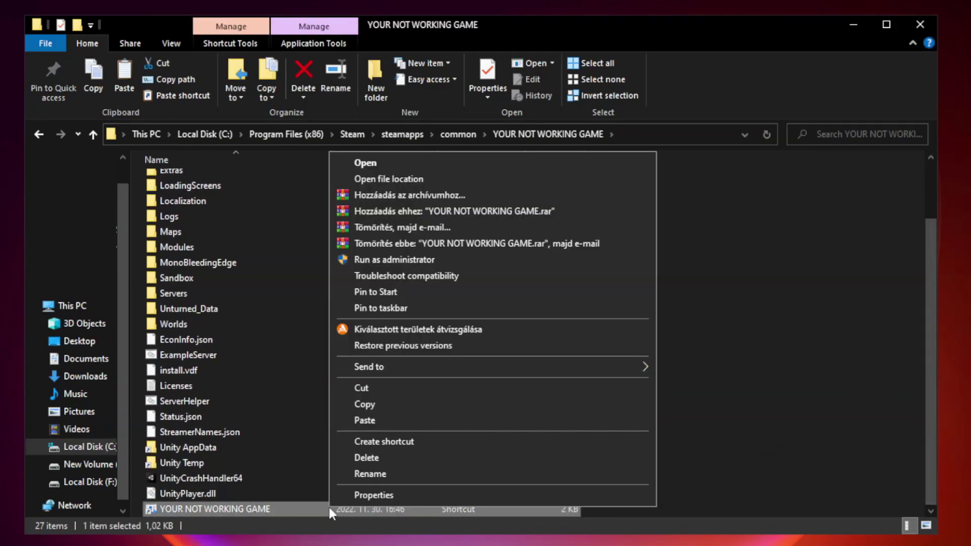
pyautogui.click(489, 495)
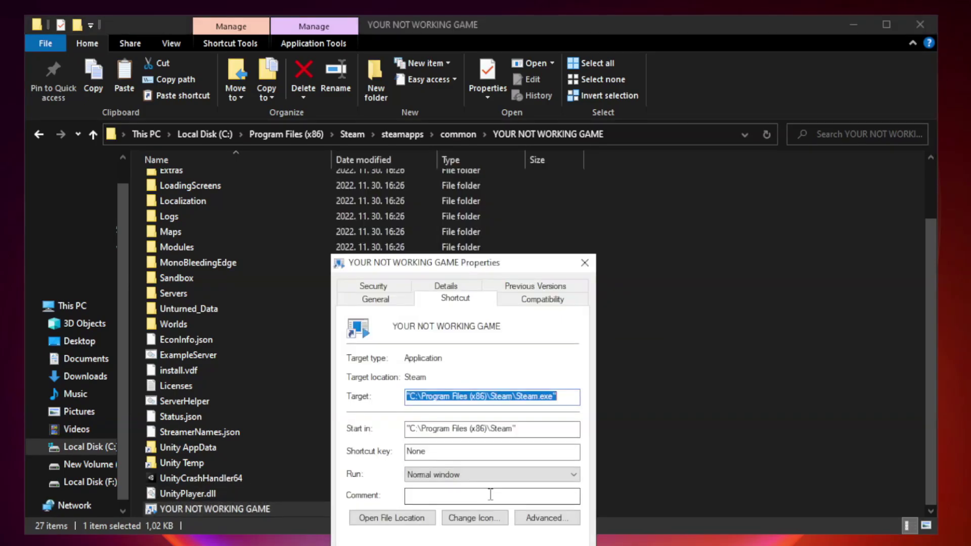
pyautogui.moveTo(479, 271); pyautogui.dragTo(484, 113)
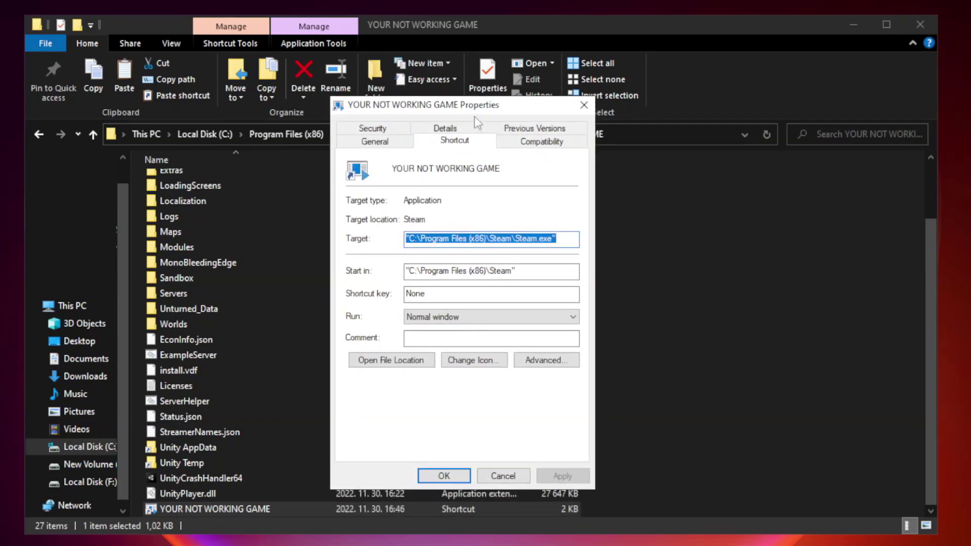
# Apply Windows 8 compatibility mode, disabled fullscreen optimizations and running as administrator to the shortcut, then close its properties and the folder.
pyautogui.click(540, 146)
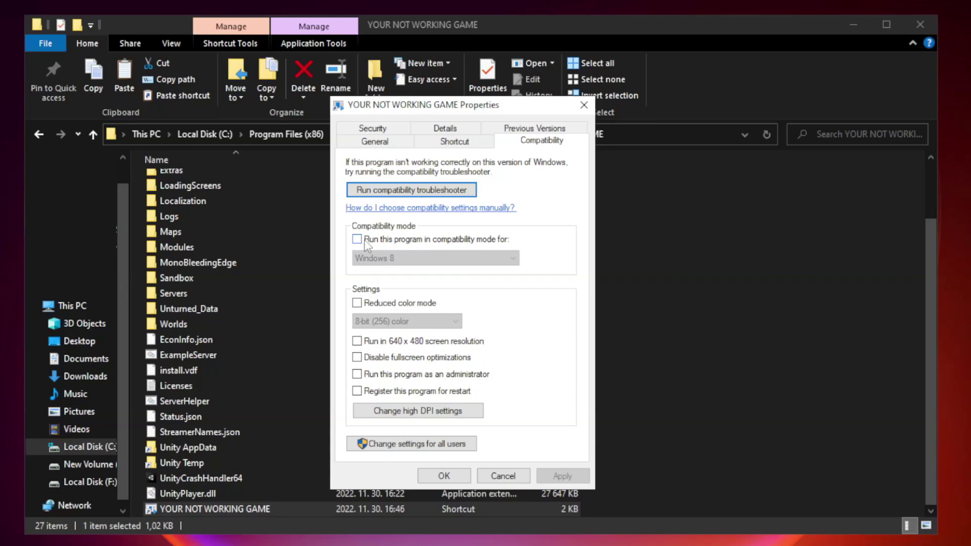
pyautogui.click(387, 240)
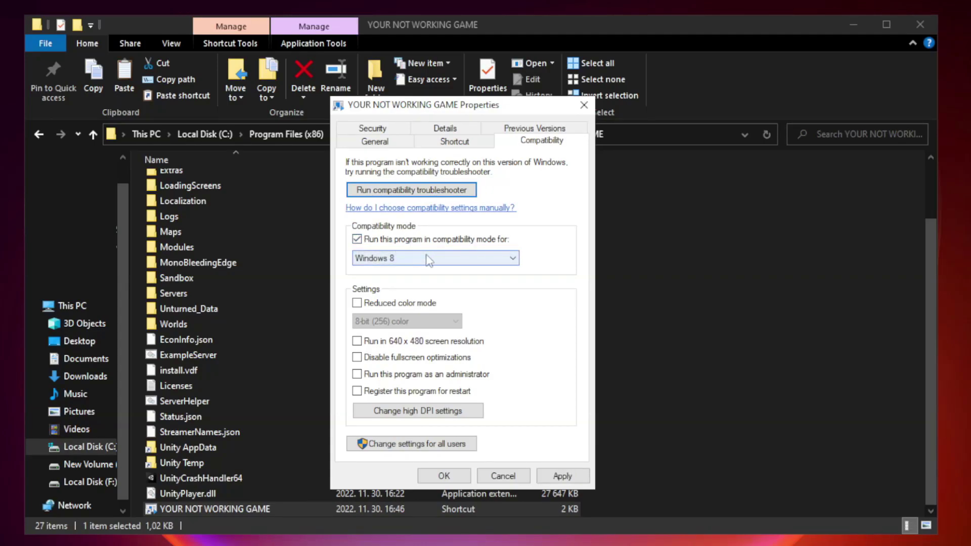
pyautogui.click(434, 259)
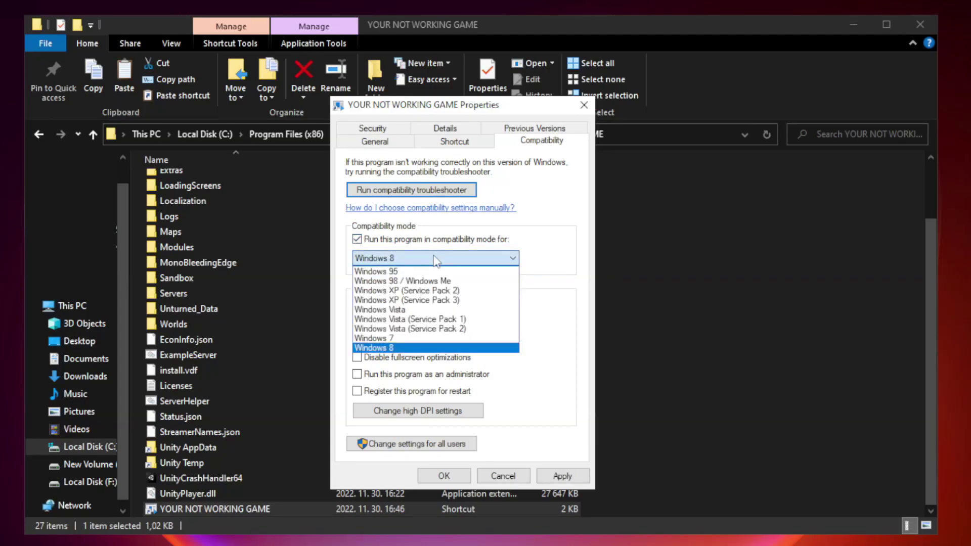
pyautogui.click(410, 348)
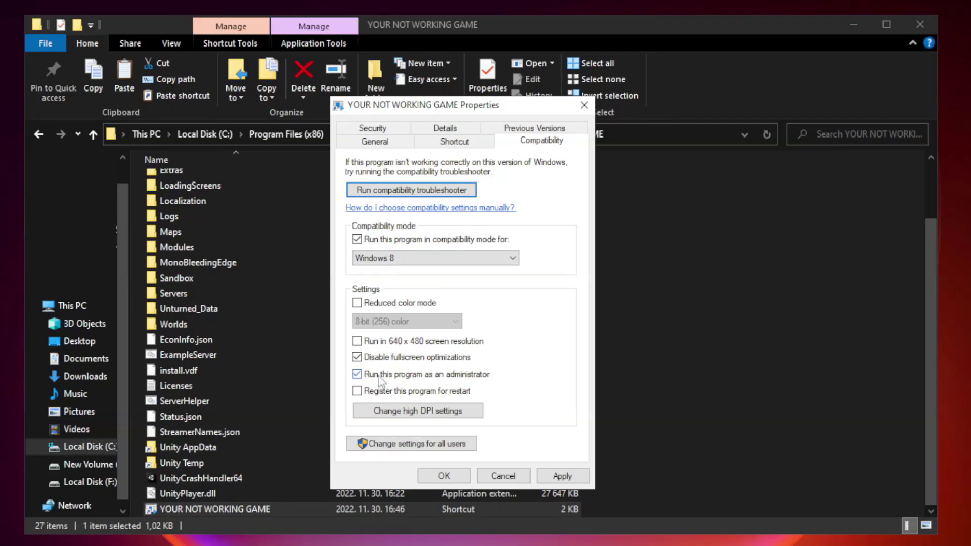
pyautogui.click(561, 478)
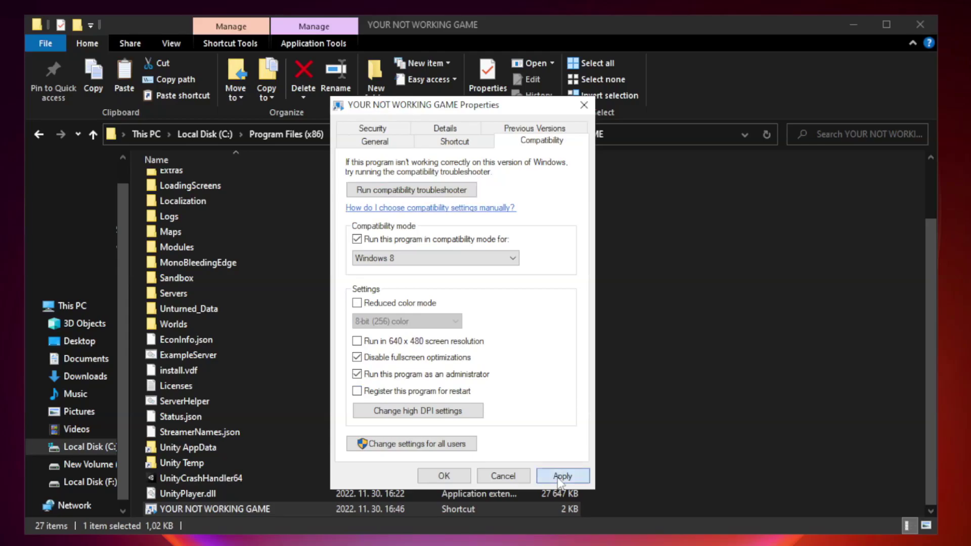
pyautogui.click(444, 476)
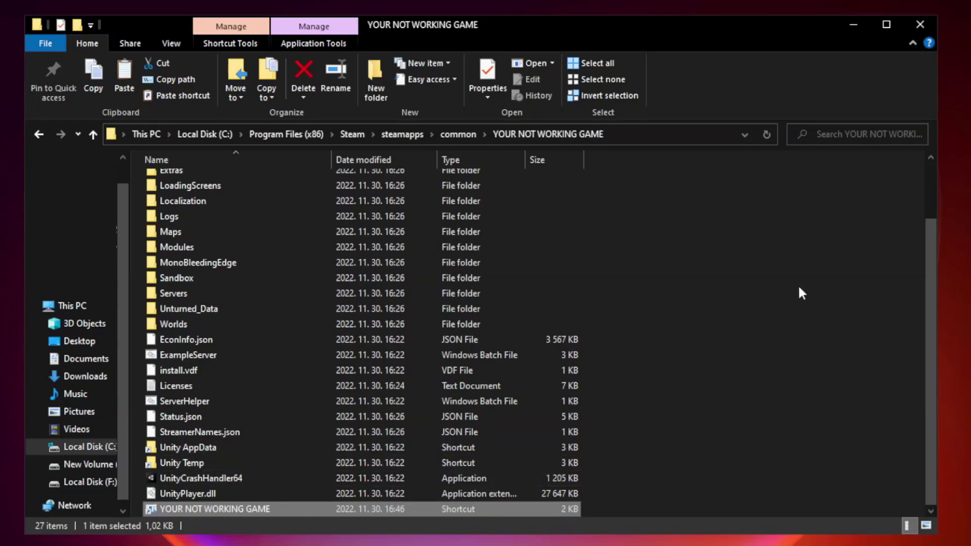
pyautogui.click(919, 26)
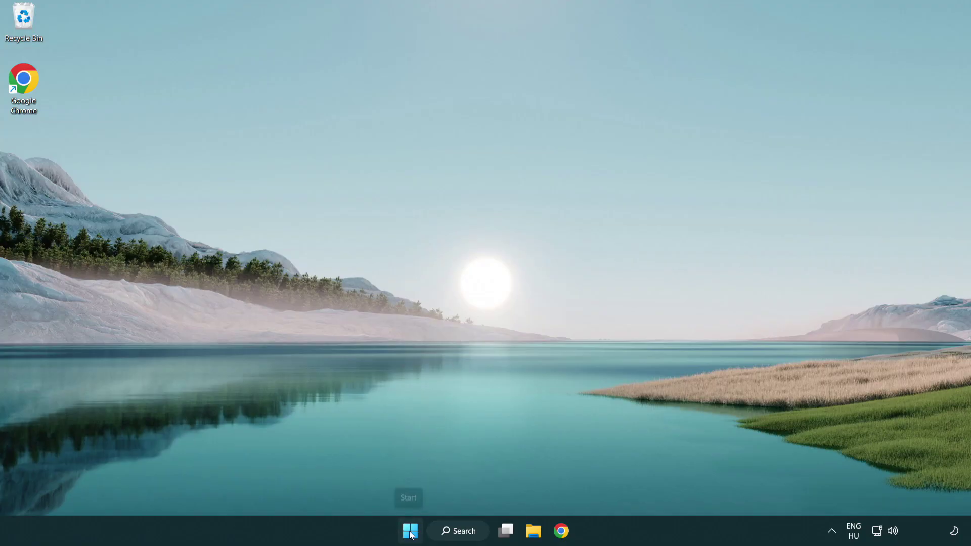
# Open Task Manager from the desktop.
pyautogui.rightClick(410, 535)
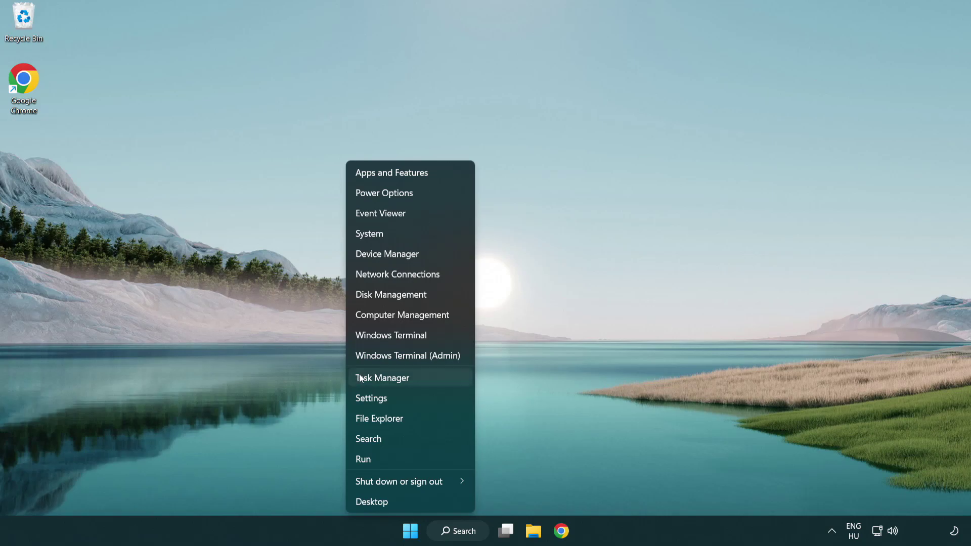
pyautogui.click(429, 384)
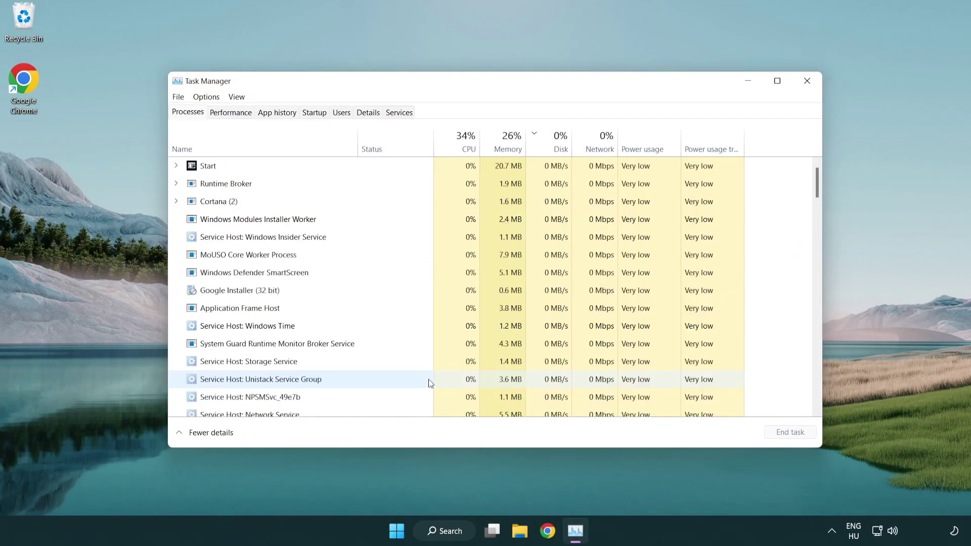
# Disable Terminal, Phone Link, Cortana and the Windows Security notification entry from running at startup, and close Task Manager.
pyautogui.click(316, 113)
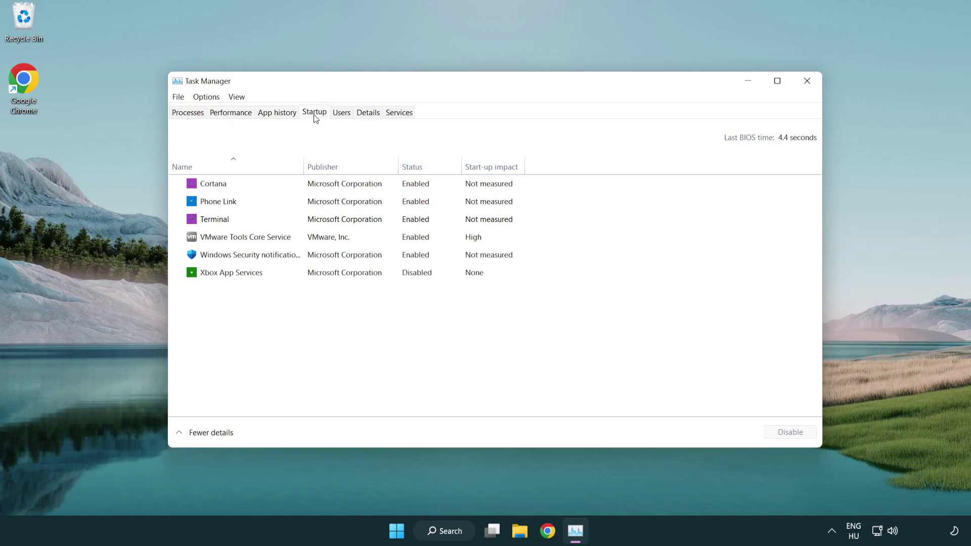
pyautogui.click(320, 221)
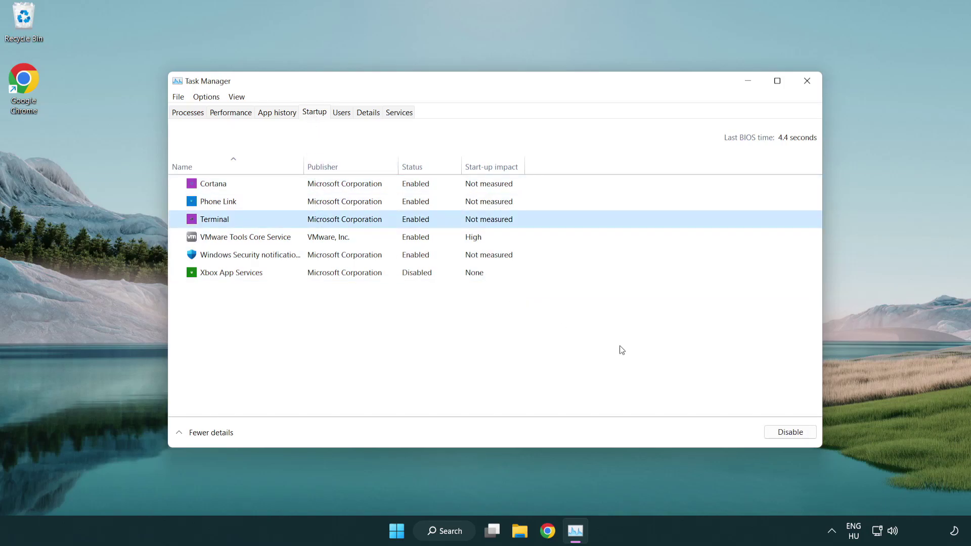
pyautogui.click(775, 432)
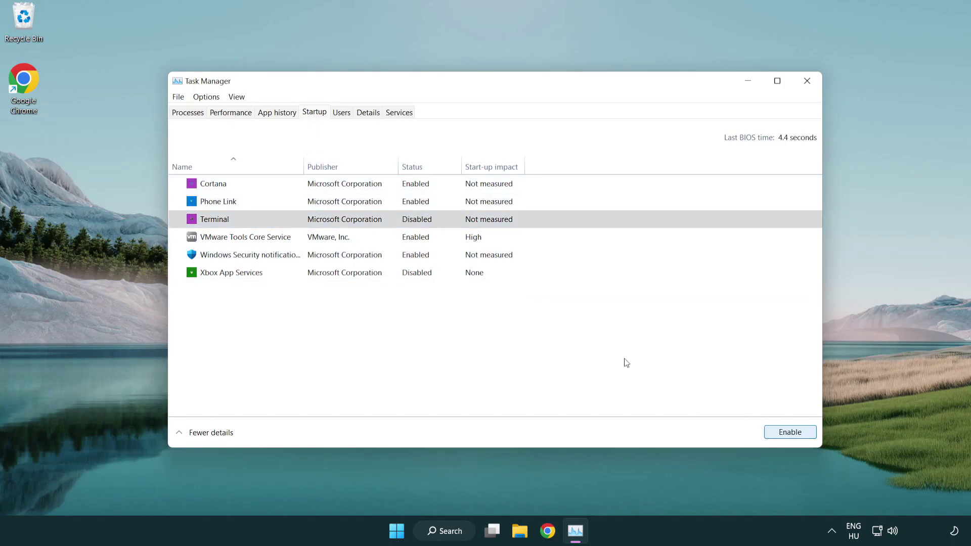
pyautogui.click(404, 203)
pyautogui.click(791, 434)
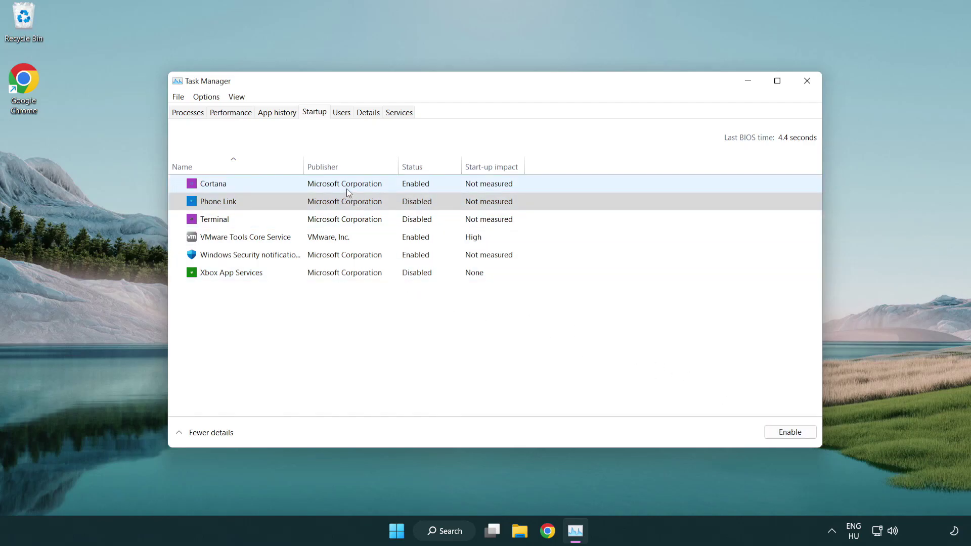
pyautogui.click(347, 189)
pyautogui.click(782, 431)
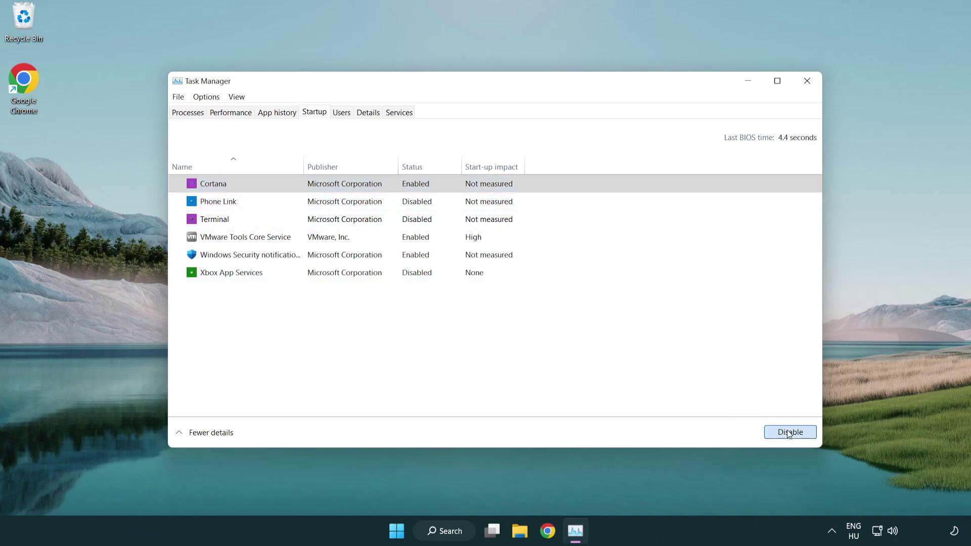
pyautogui.click(462, 258)
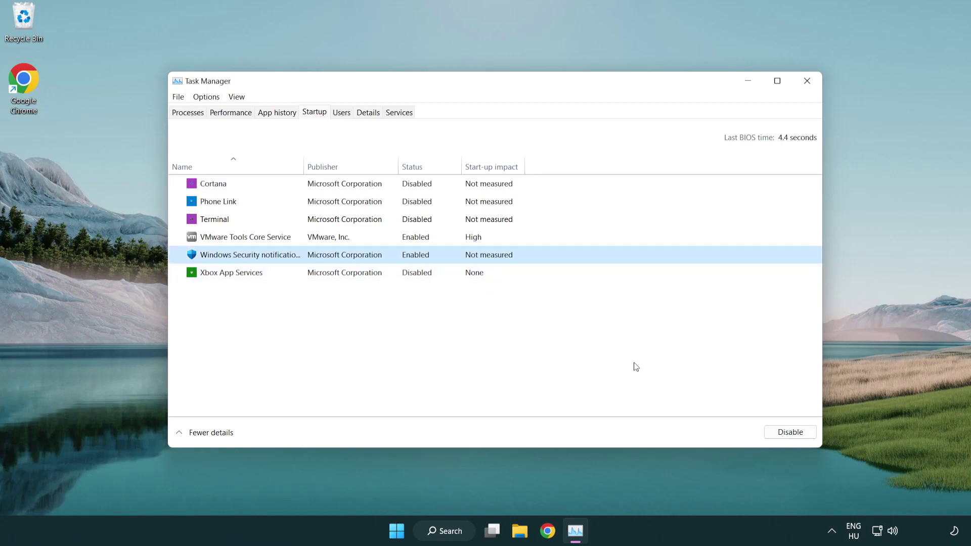
pyautogui.click(786, 433)
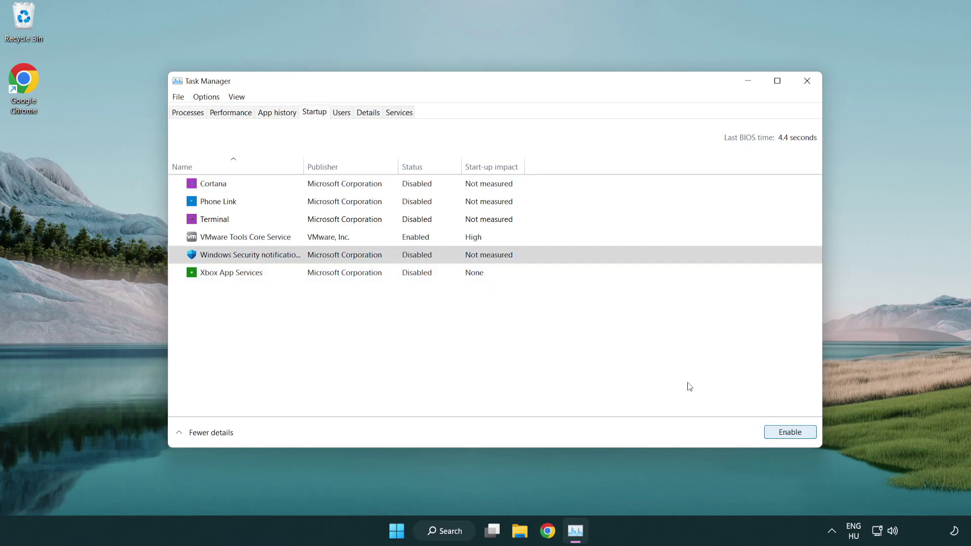
pyautogui.click(808, 82)
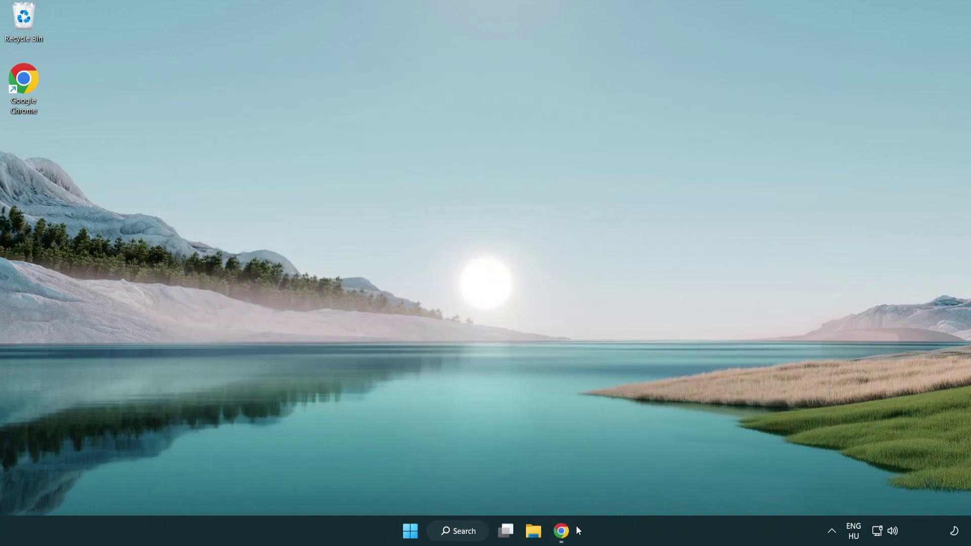
# Switch to Chrome and download the DirectX End-User Runtime Web Installer from the Microsoft download page.
pyautogui.click(561, 531)
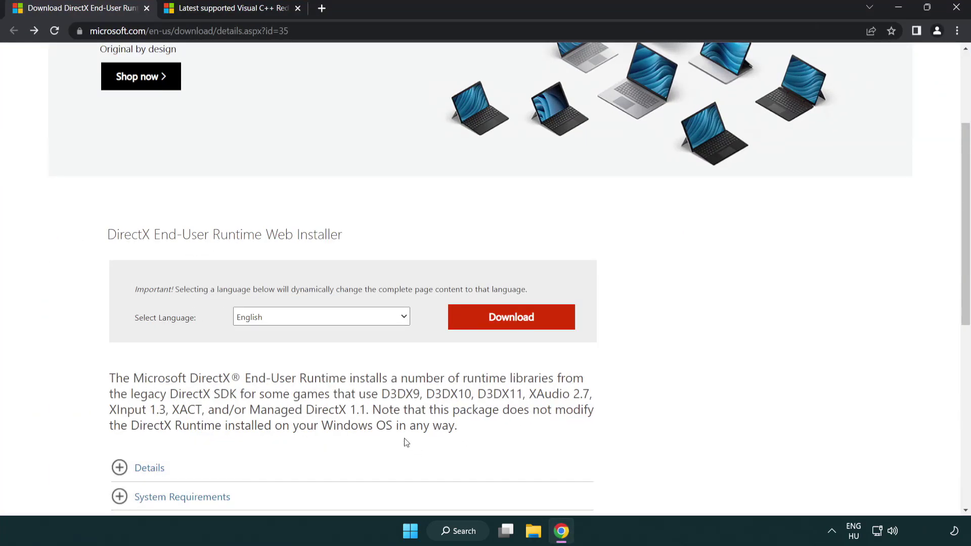
pyautogui.scroll(3, 404, 442)
pyautogui.moveTo(316, 30); pyautogui.dragTo(104, 30)
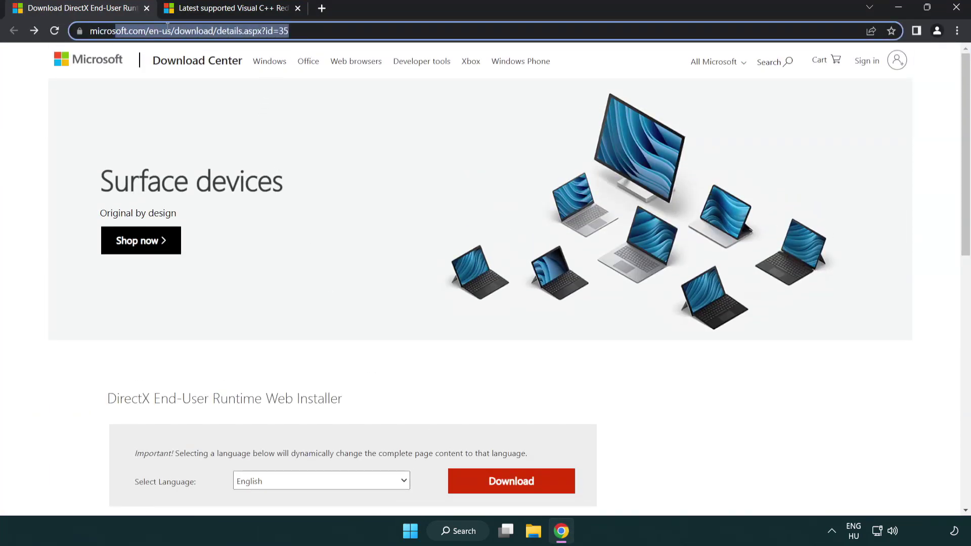
pyautogui.click(931, 220)
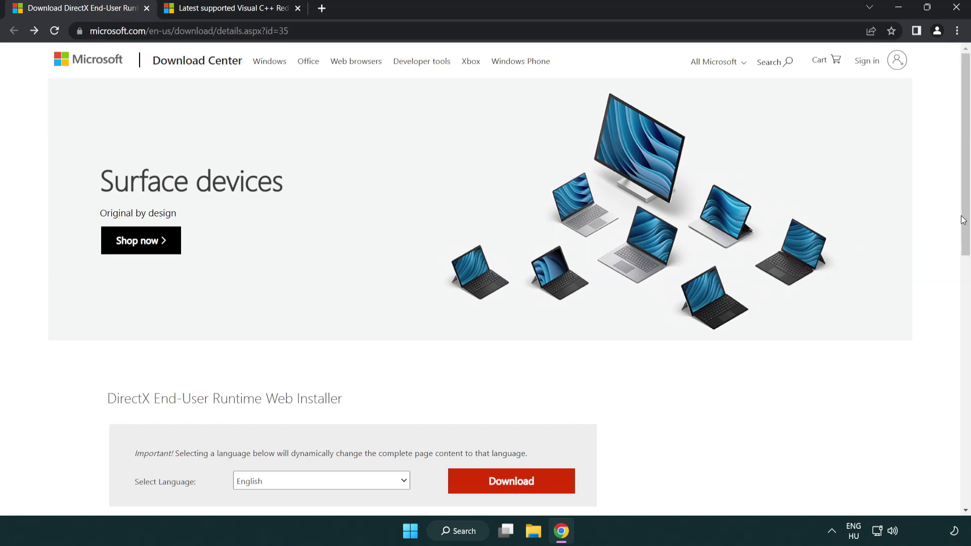
pyautogui.scroll(-3, 963, 220)
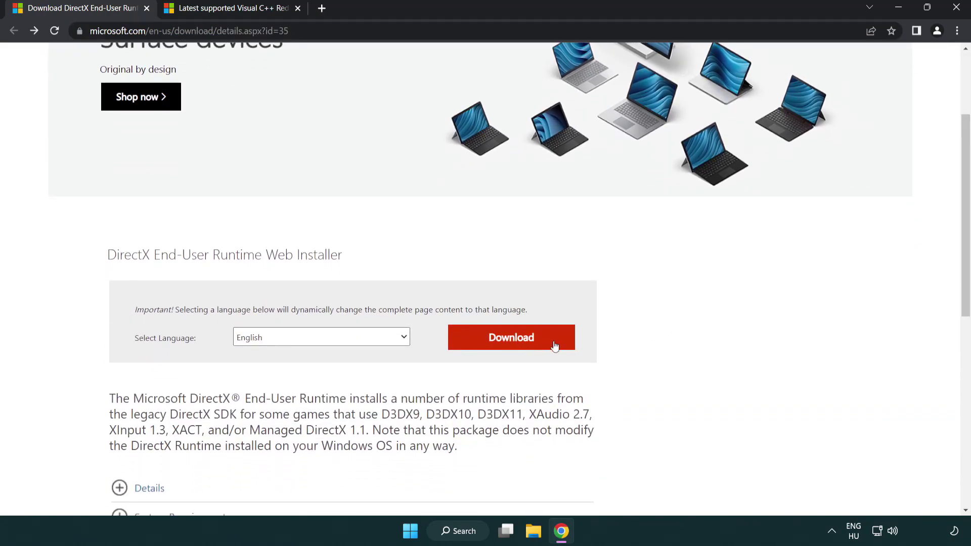
pyautogui.click(516, 348)
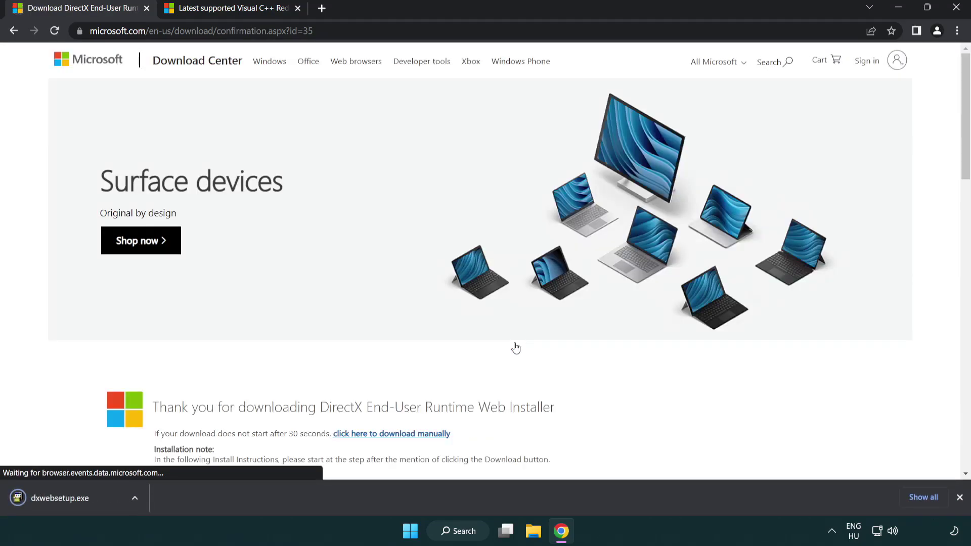
# Run dxwebsetup.exe, accept the licence agreement, complete the DirectX setup and close its download page.
pyautogui.click(63, 500)
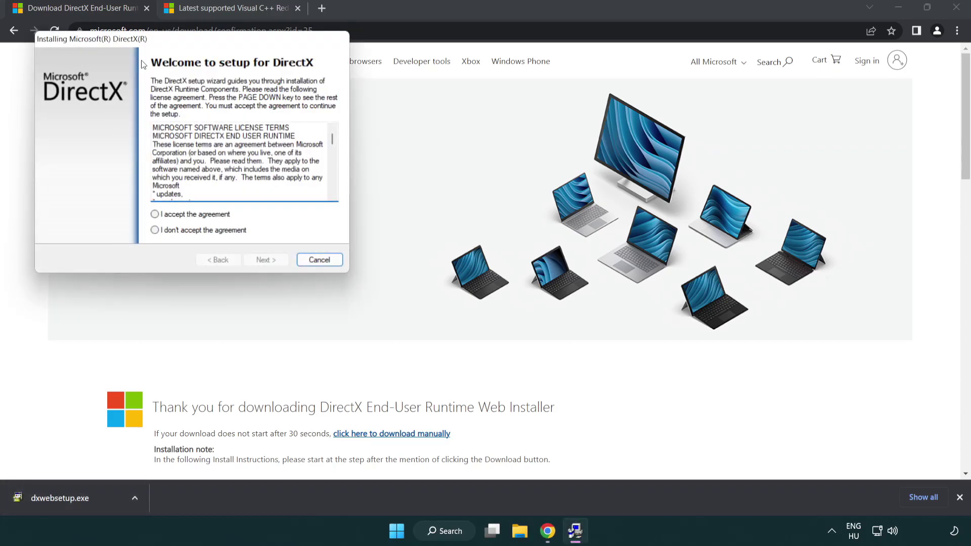
pyautogui.moveTo(147, 46); pyautogui.dragTo(428, 154)
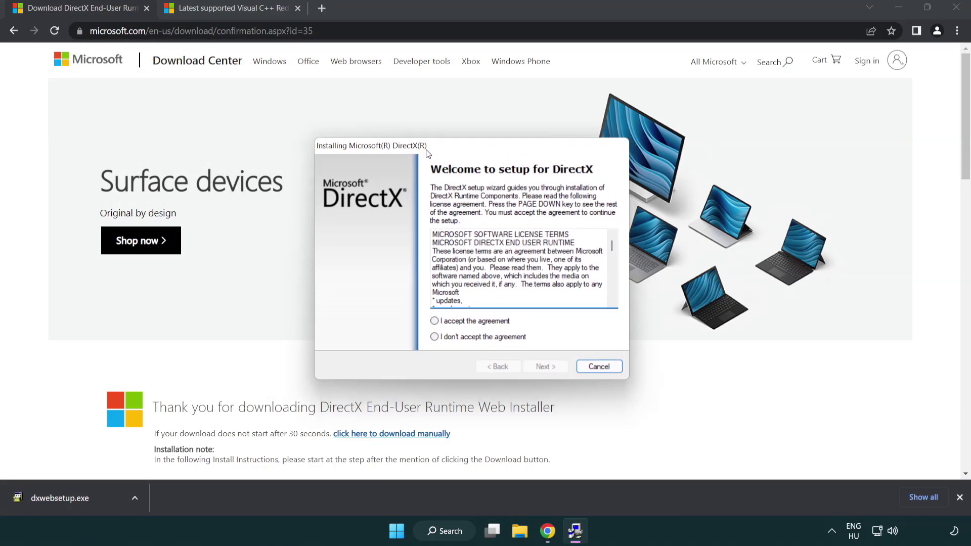
pyautogui.scroll(-15, 609, 256)
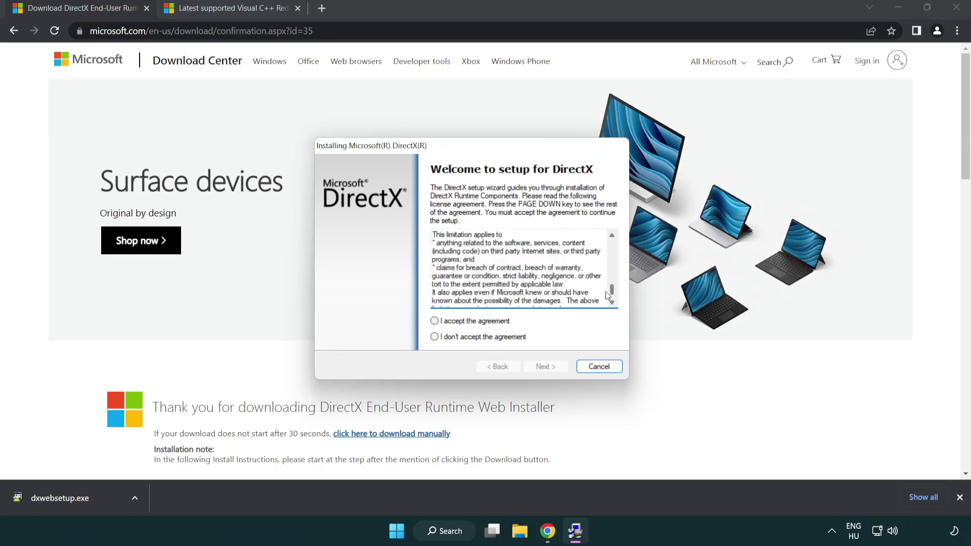
pyautogui.click(435, 322)
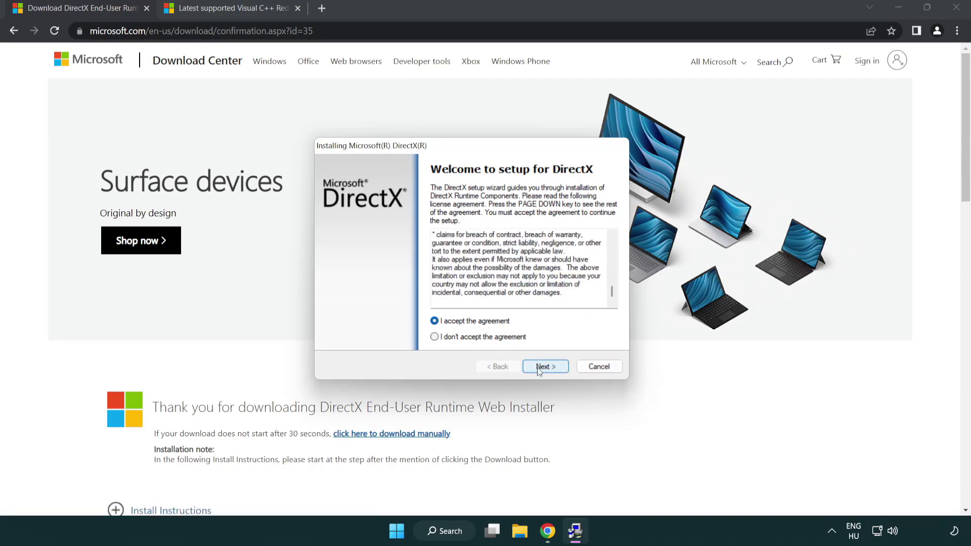
pyautogui.click(546, 367)
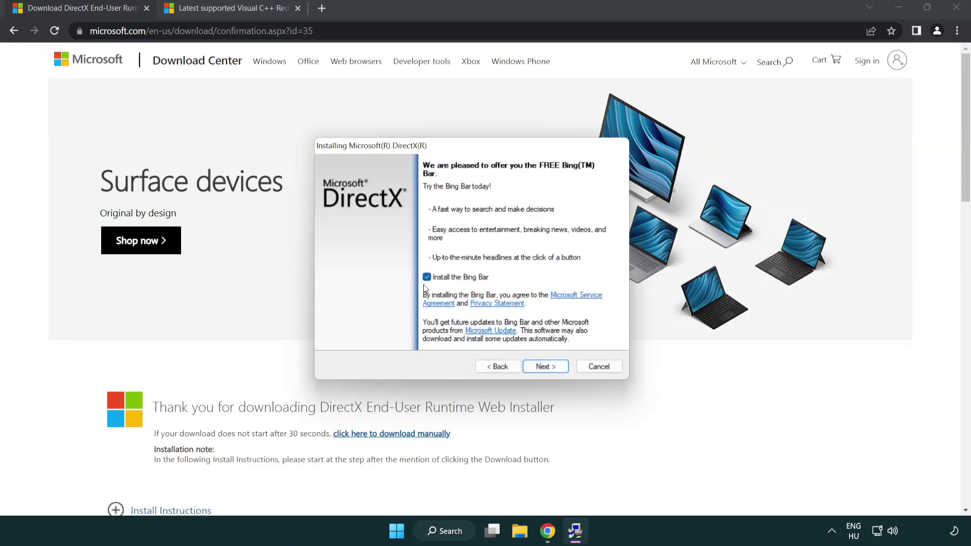
pyautogui.click(550, 368)
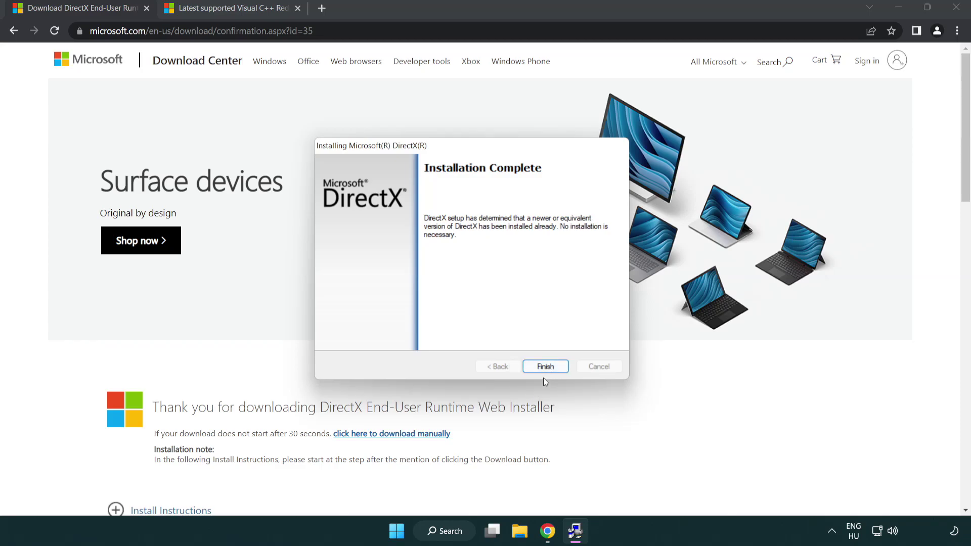
pyautogui.click(546, 363)
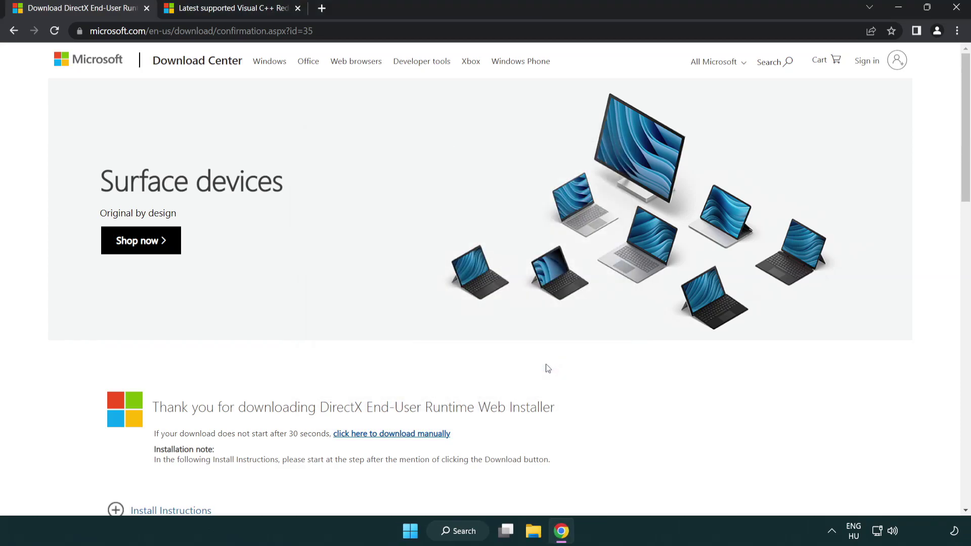
pyautogui.click(146, 9)
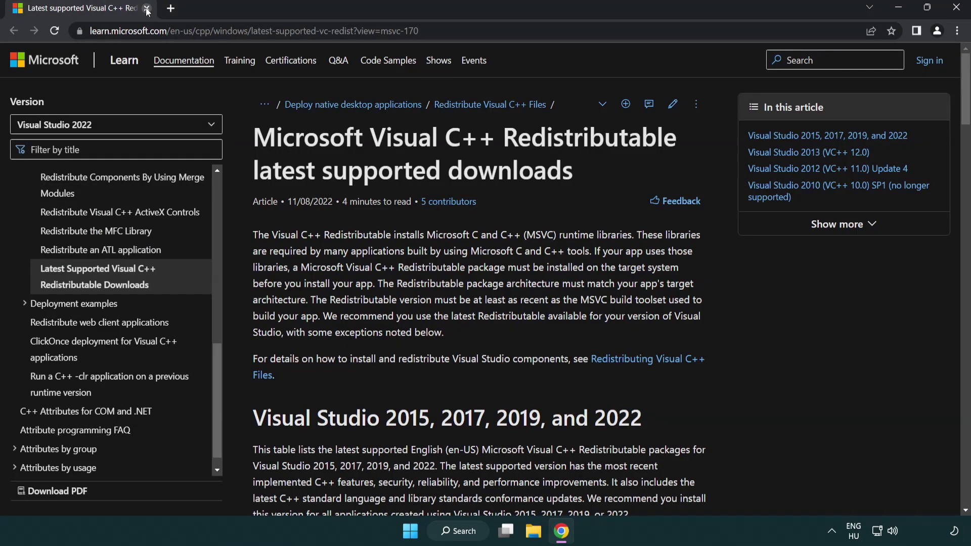
# Download the ARM64, X86 and X64 Visual C++ Redistributable packages for Visual Studio 2015, 2017, 2019 and 2022.
pyautogui.click(519, 31)
pyautogui.click(520, 33)
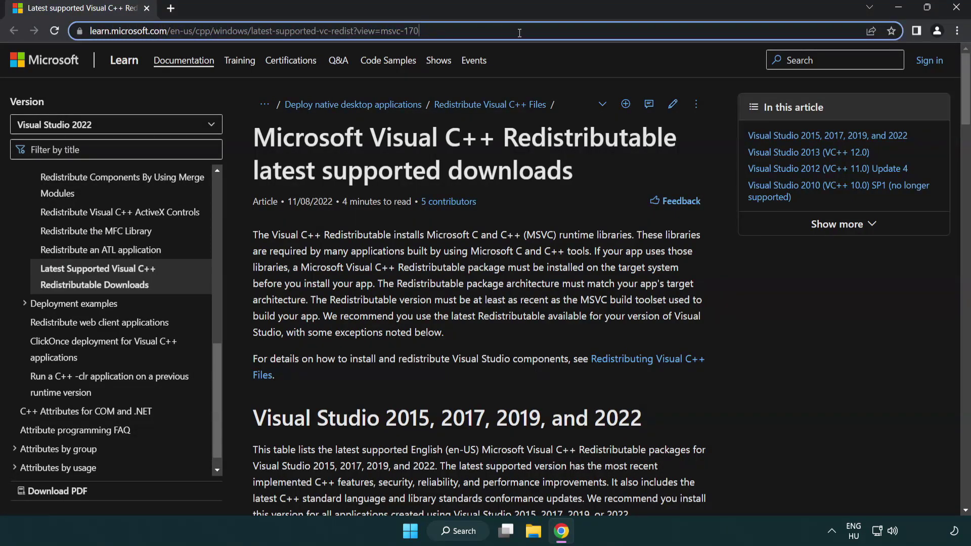
pyautogui.click(499, 162)
pyautogui.scroll(-5, 499, 166)
pyautogui.scroll(-2, 499, 171)
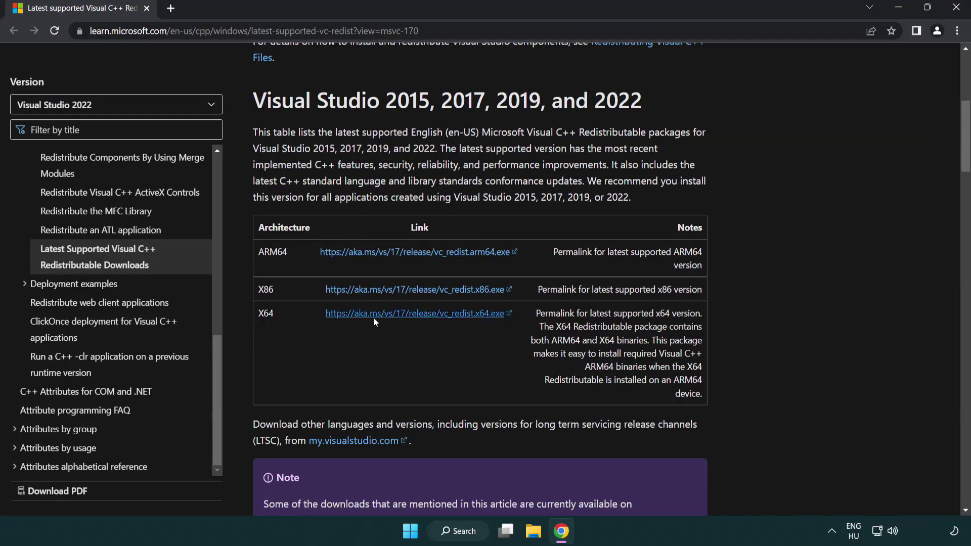
pyautogui.click(403, 294)
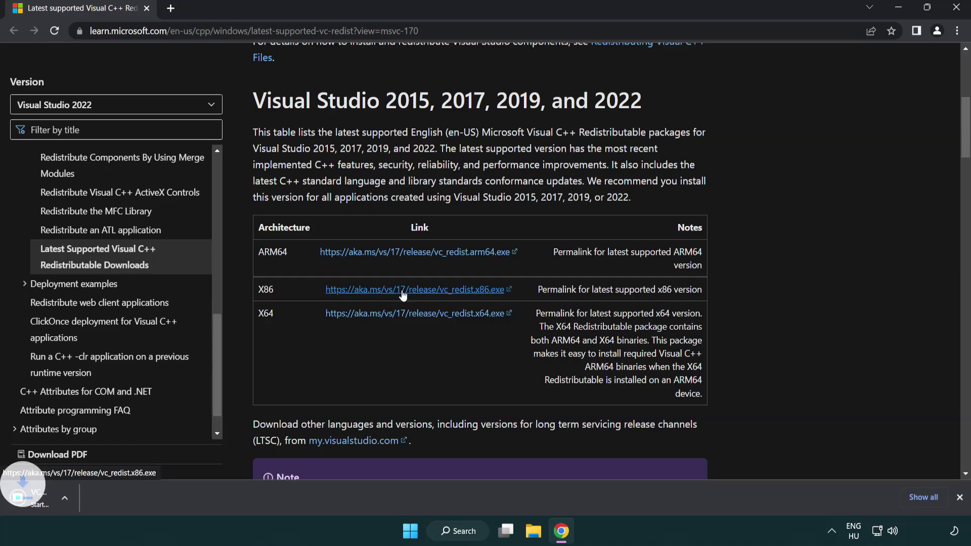
pyautogui.click(404, 315)
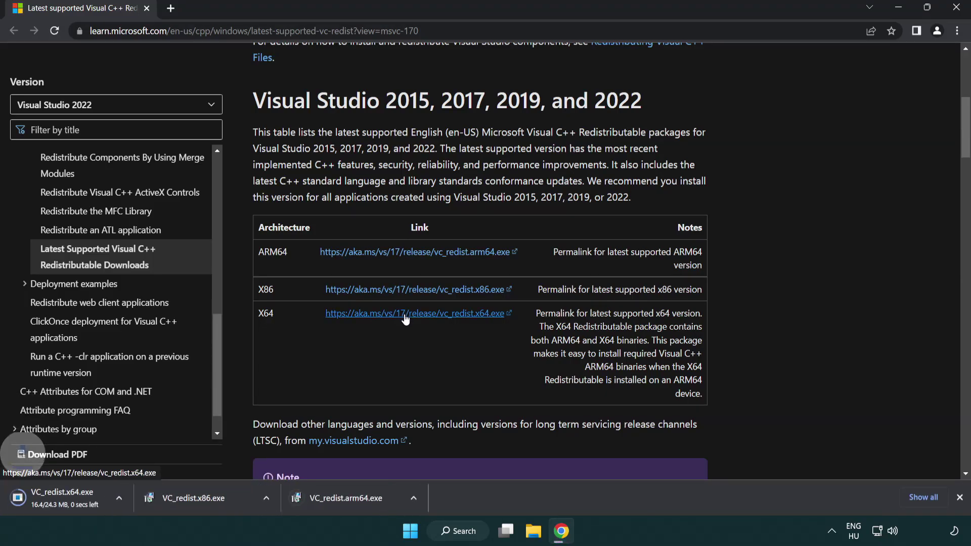
# Try to install VC_redist.arm64.exe with its license terms accepted, and close the setup window.
pyautogui.click(371, 505)
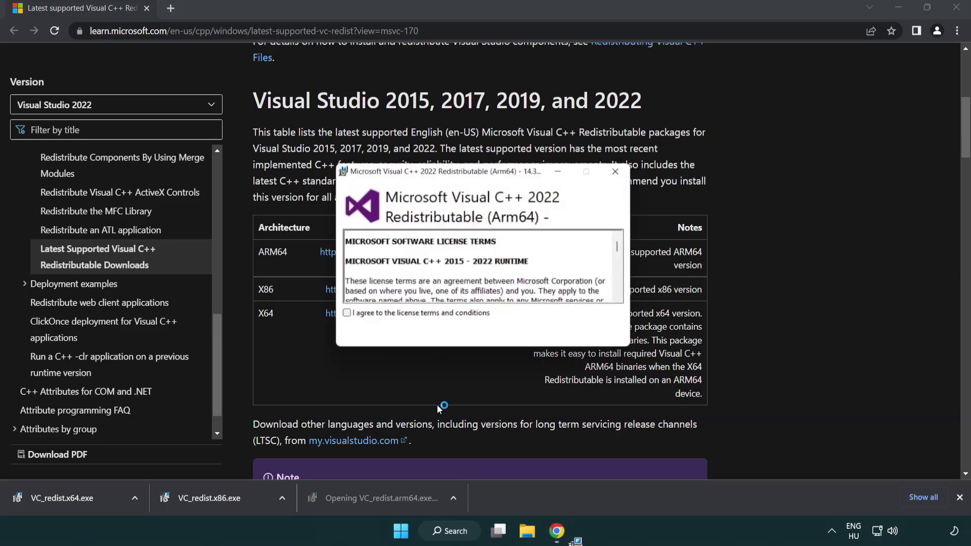
pyautogui.moveTo(624, 248); pyautogui.dragTo(627, 293)
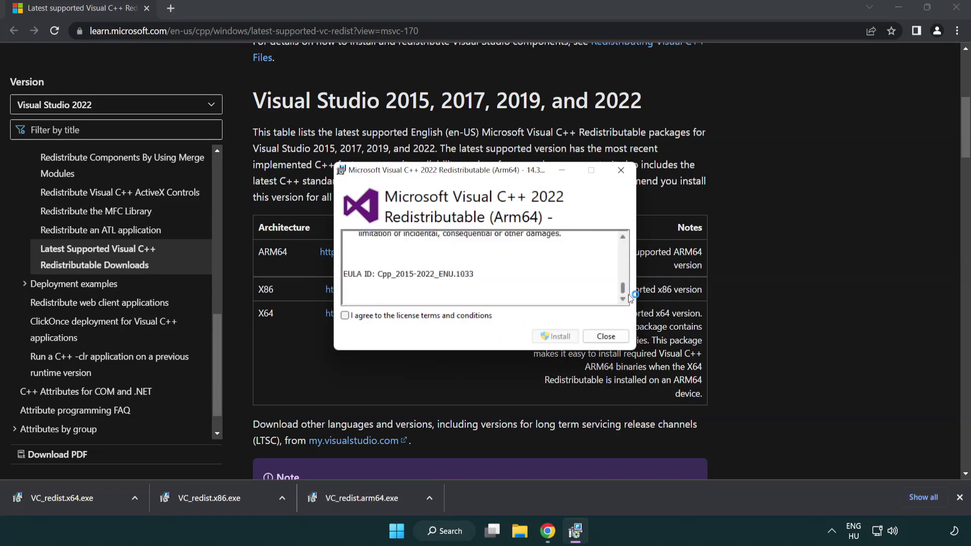
pyautogui.click(346, 317)
pyautogui.click(542, 336)
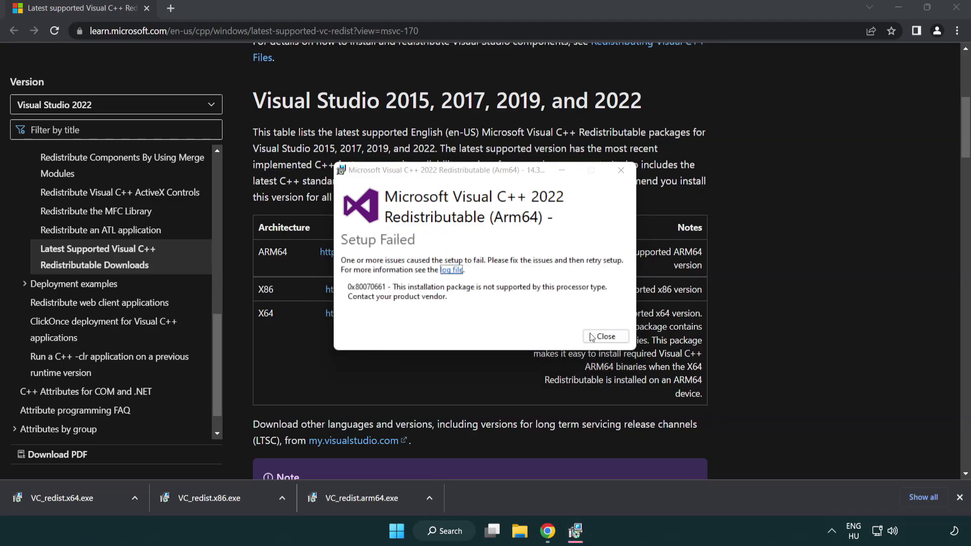
pyautogui.click(606, 336)
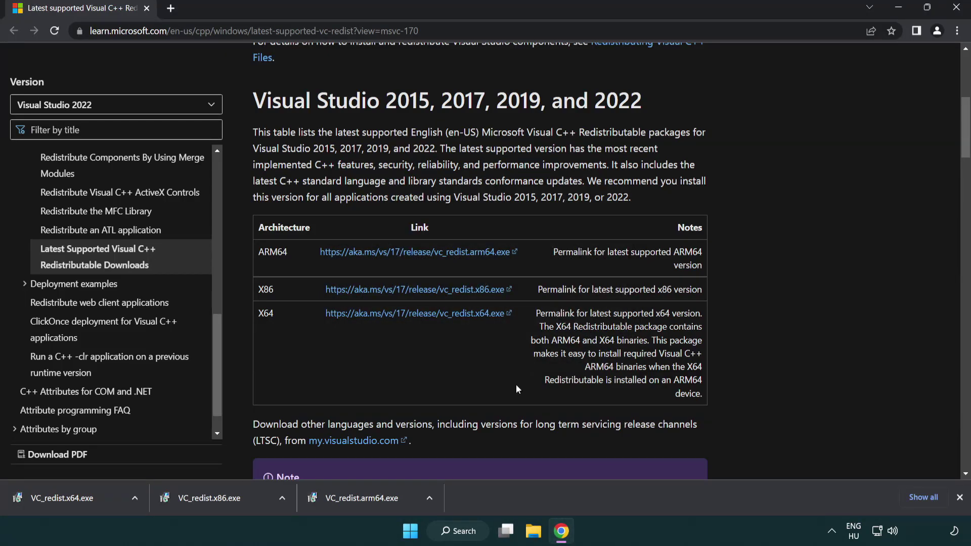
# Install the x86 and x64 Visual C++ 2015-2022 Redistributables without restarting, and close the browser.
pyautogui.click(217, 504)
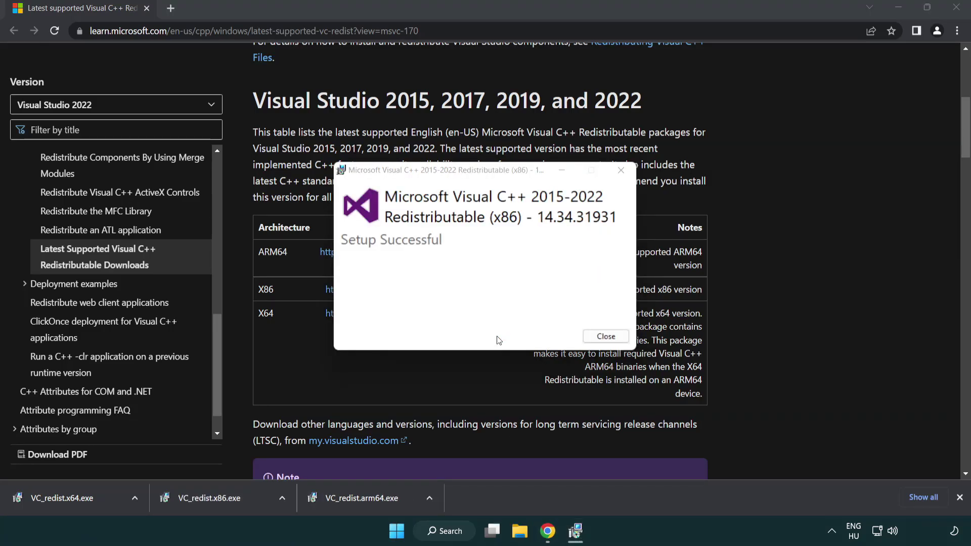
pyautogui.click(606, 337)
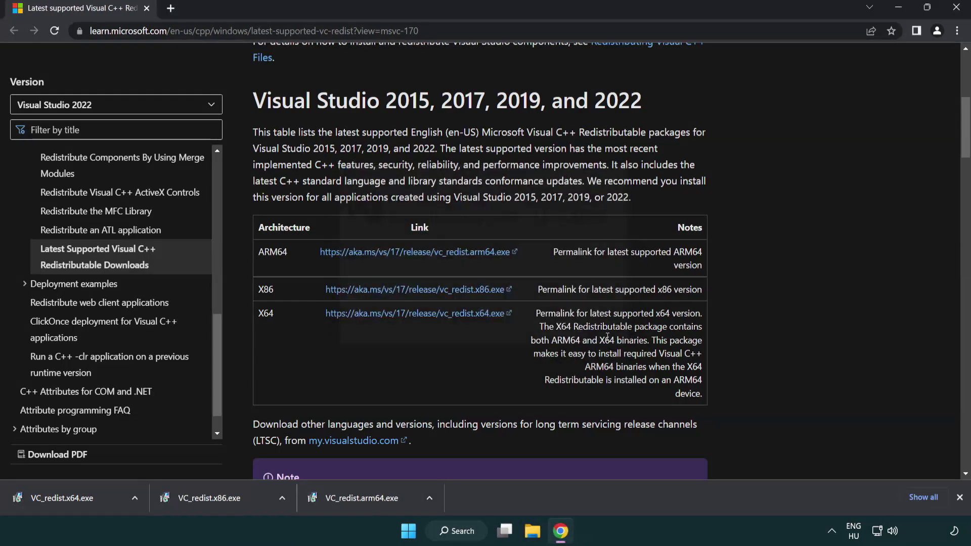
pyautogui.click(73, 498)
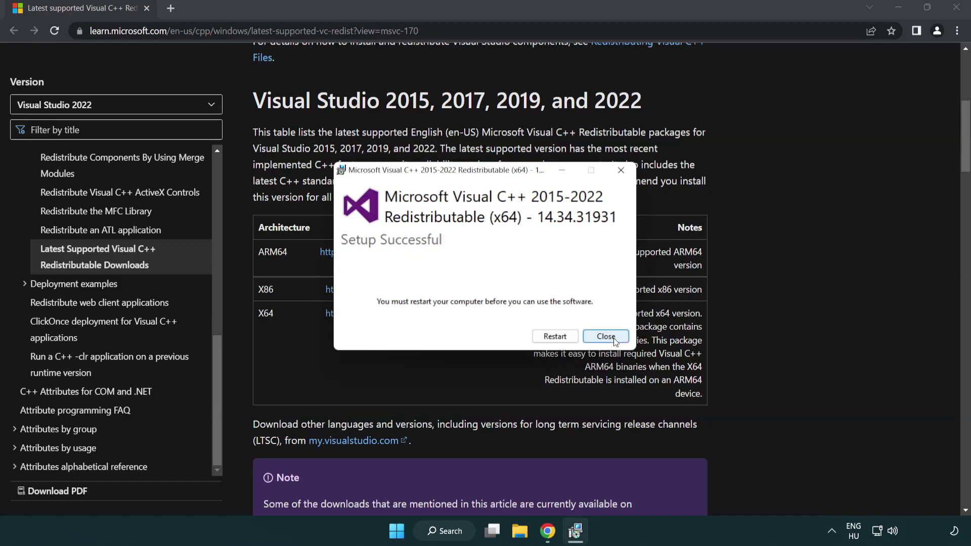
pyautogui.click(605, 336)
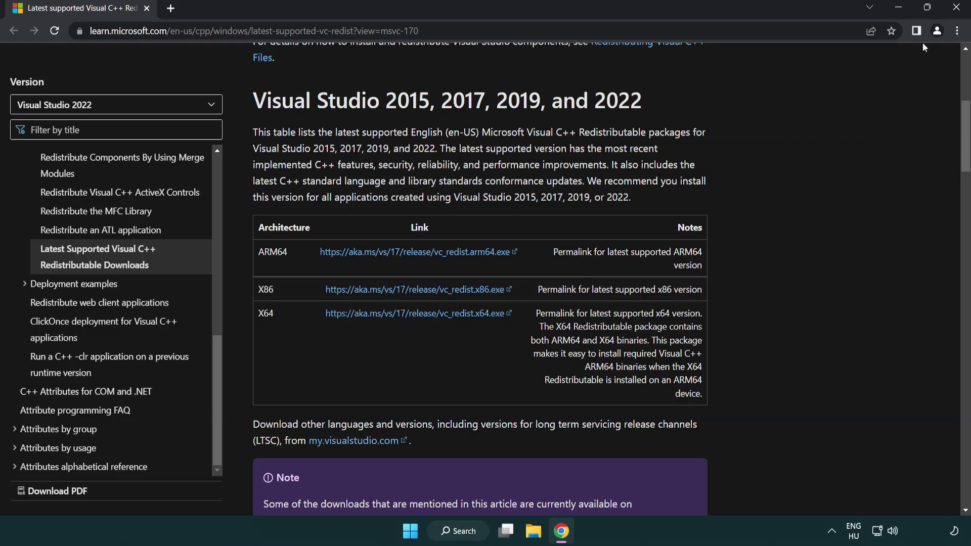
pyautogui.click(957, 8)
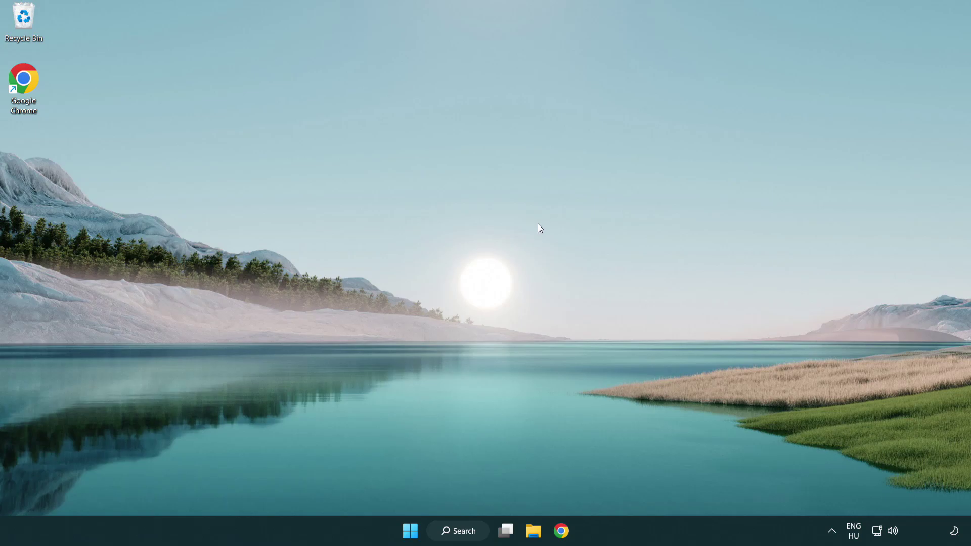
# Find Command Prompt with the search term cmd, run it as administrator and move its window toward the middle of the desktop.
pyautogui.click(454, 534)
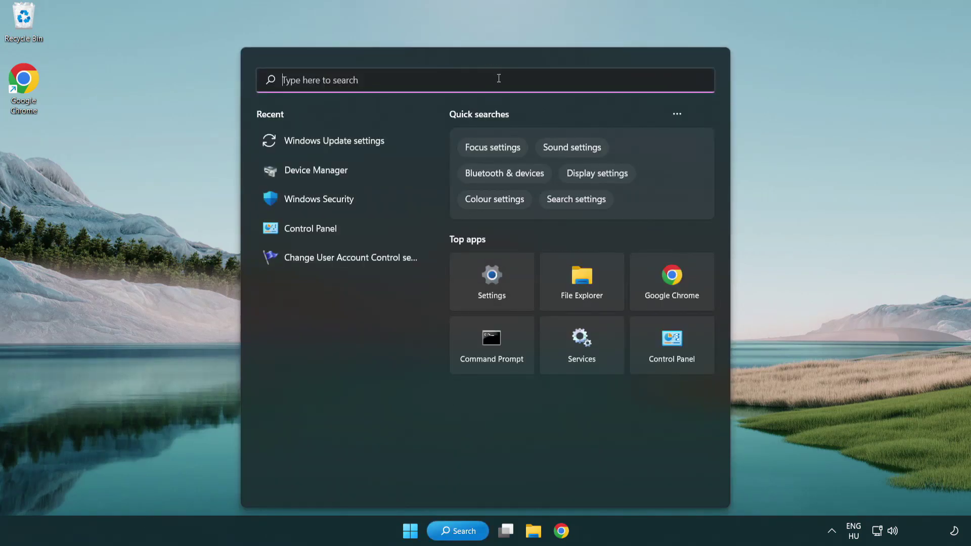
pyautogui.write('cmd')
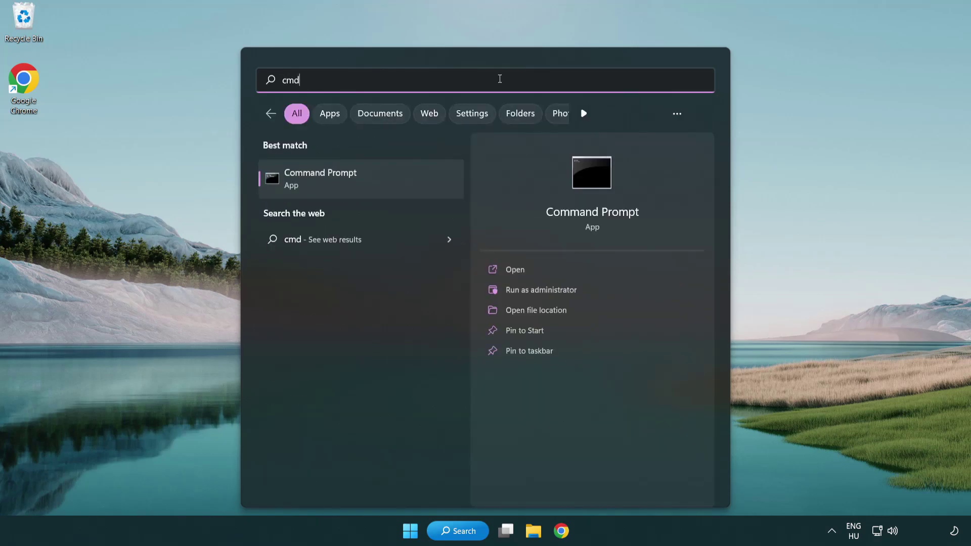
pyautogui.rightClick(371, 180)
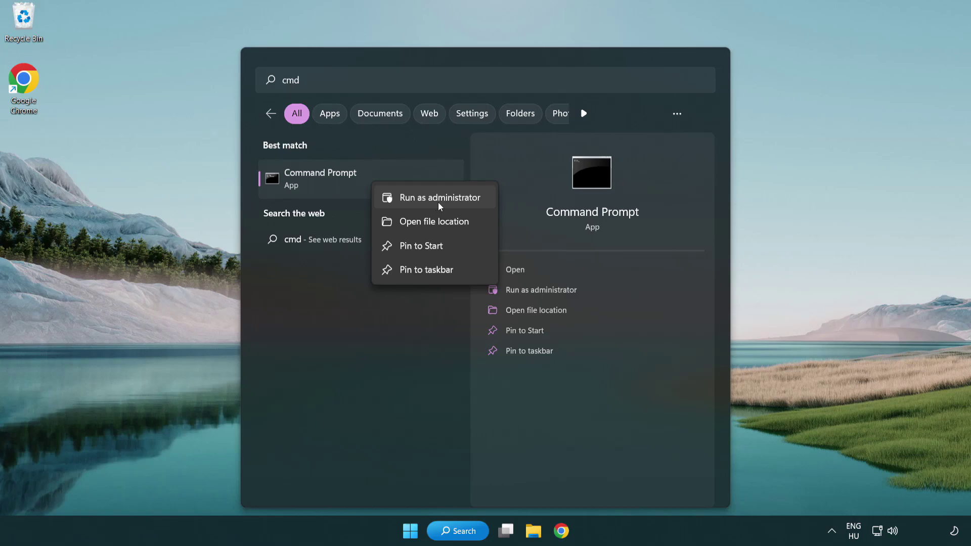
pyautogui.click(438, 201)
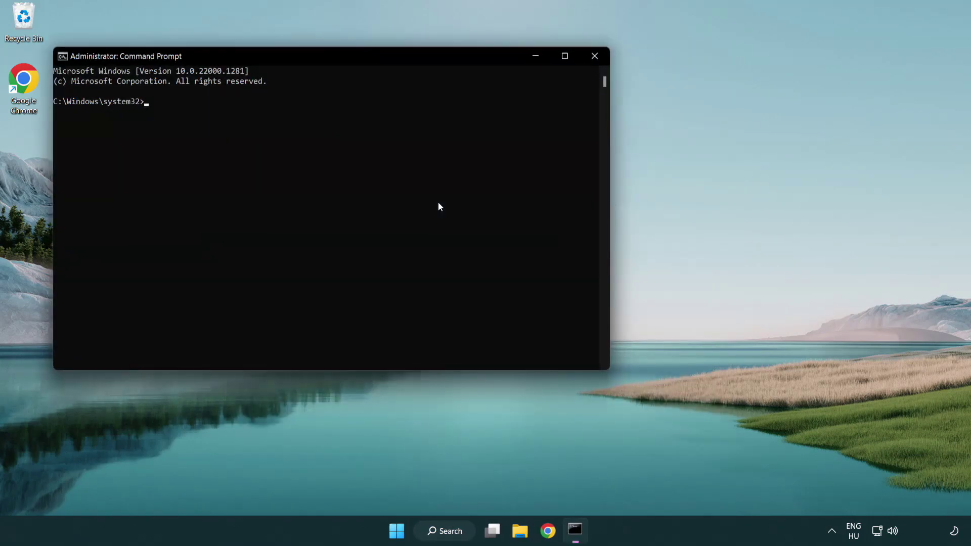
pyautogui.moveTo(346, 61); pyautogui.dragTo(489, 102)
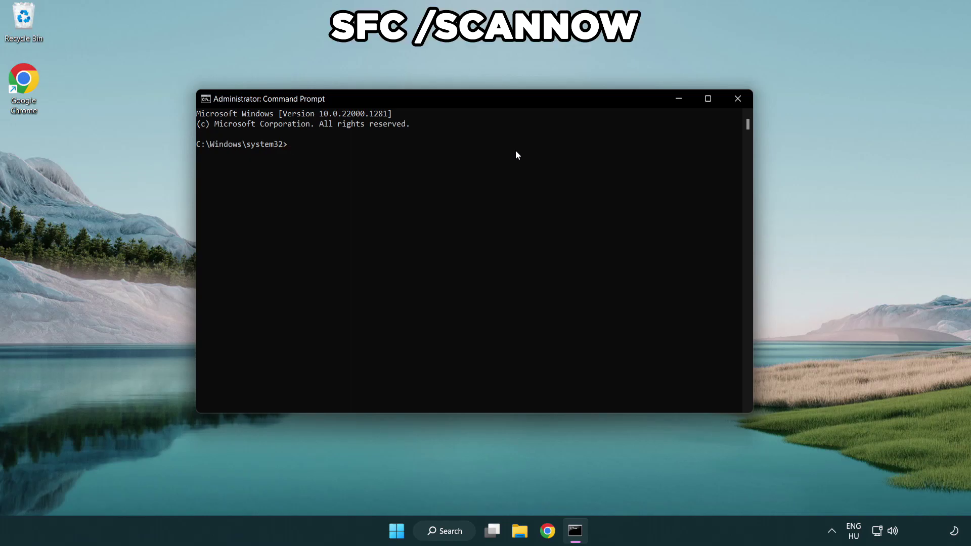
# Scan the Windows system files with sfc /scannow and close Command Prompt once the scan has finished.
pyautogui.write('sfc /scannow')
pyautogui.press('Return')
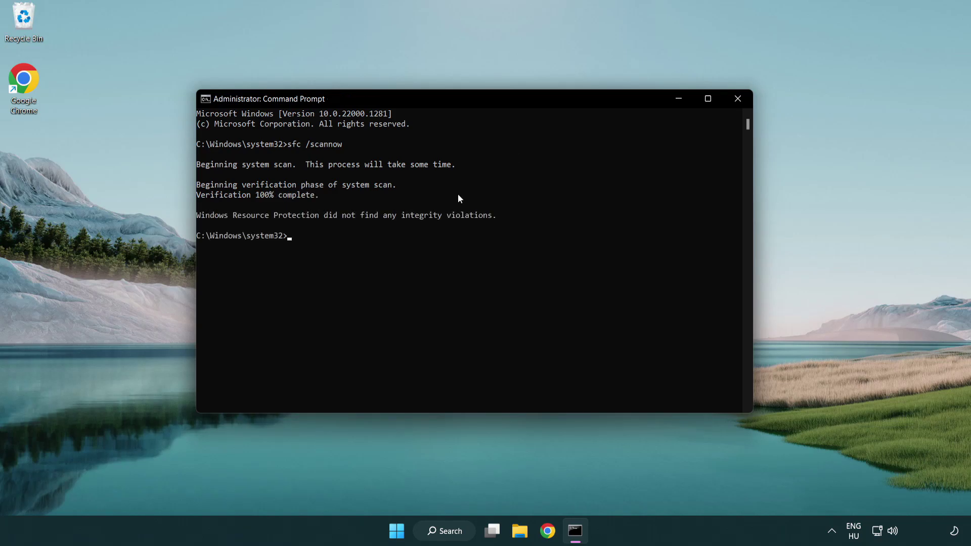
pyautogui.click(738, 100)
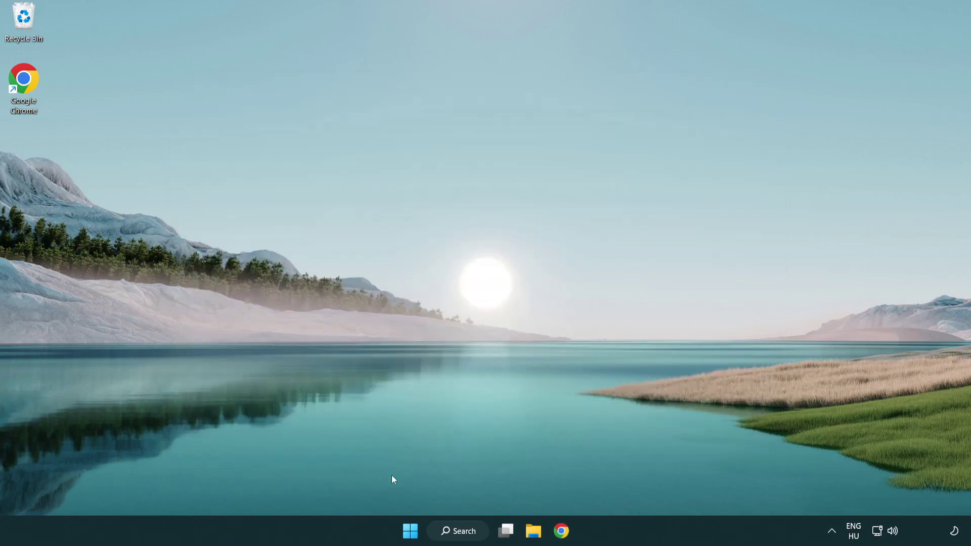
# Bring up the computer's power options for sleeping, shutting down or restarting.
pyautogui.click(410, 531)
pyautogui.click(642, 486)
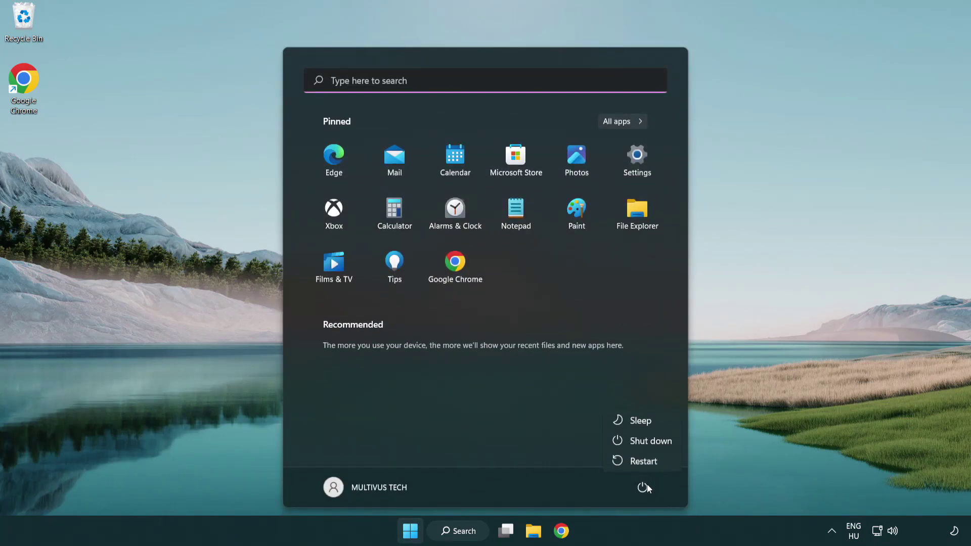